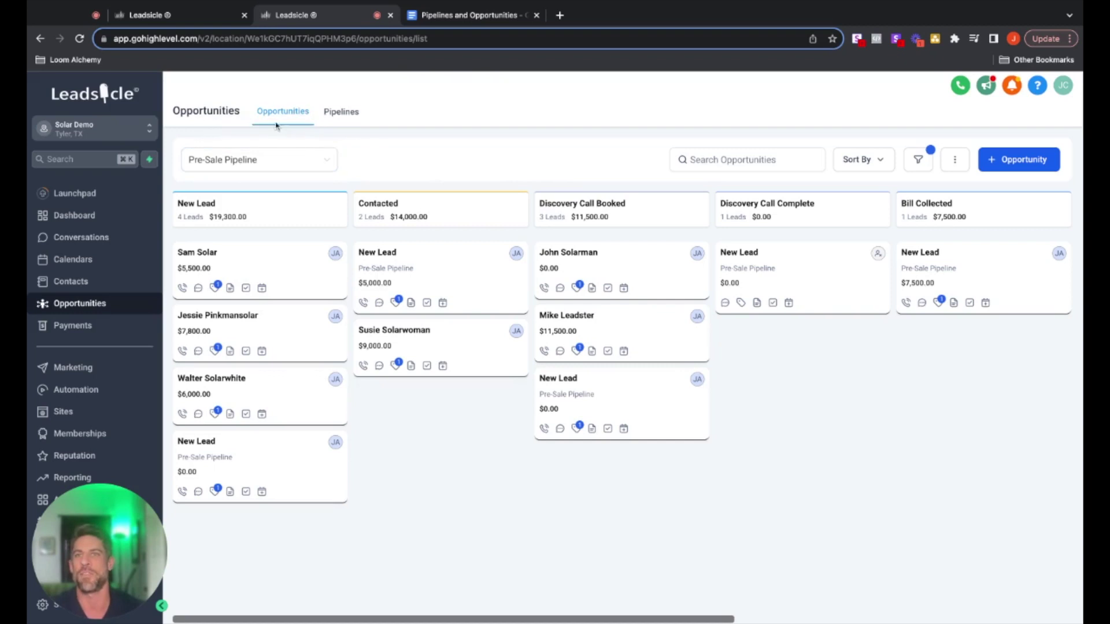
Examine the Pre-Sale Pipeline board's stages and leads from New Lead through Contract Signed
click(317, 164)
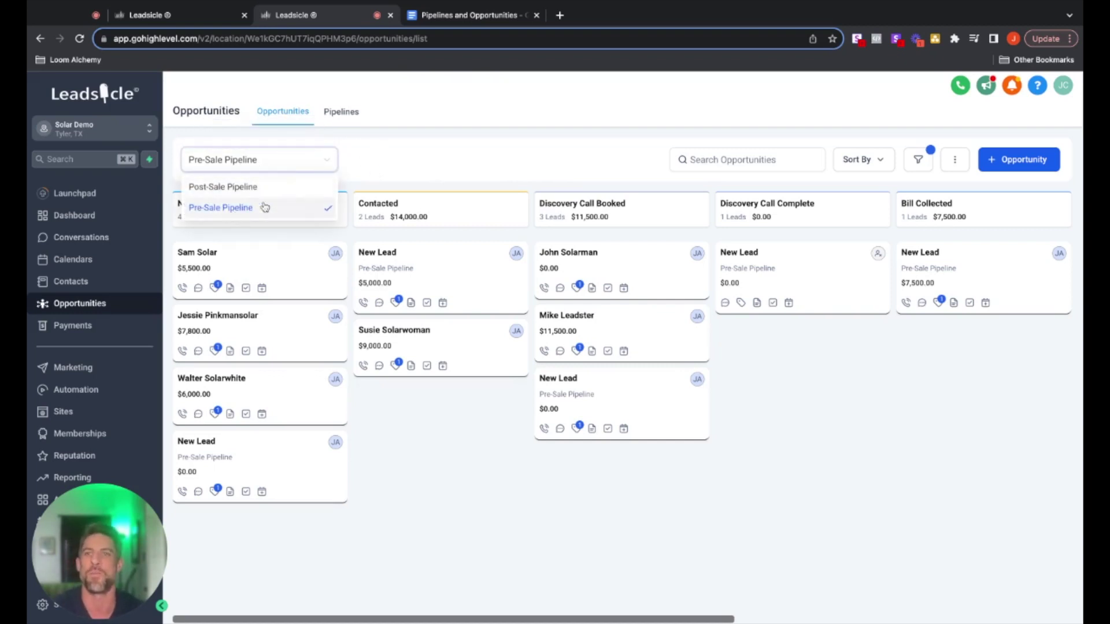
click(410, 160)
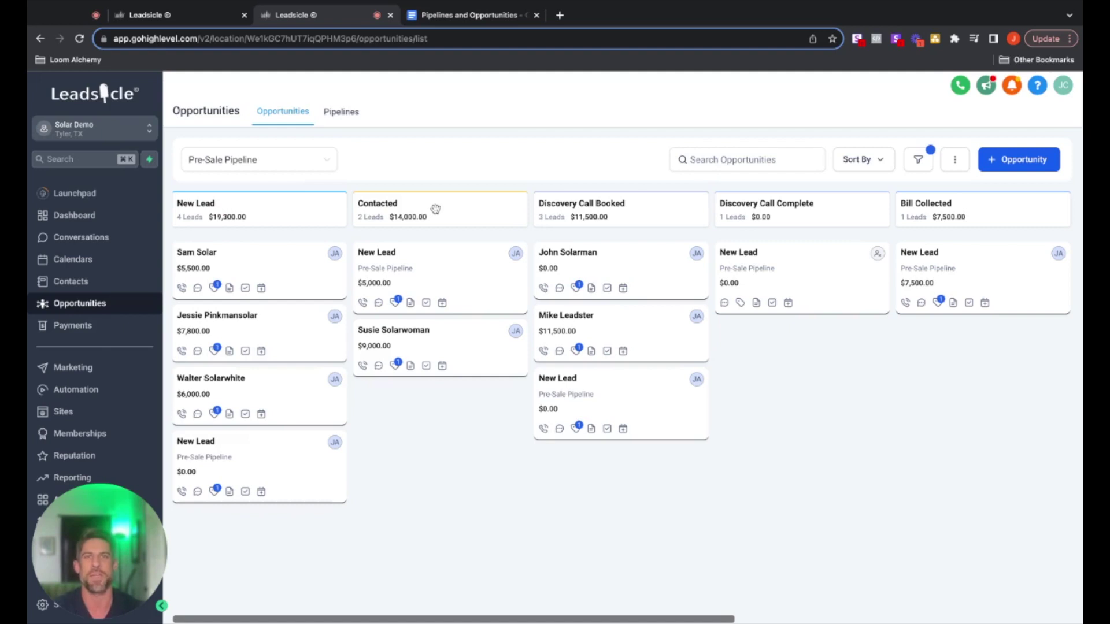
scroll(436, 209, right, 5)
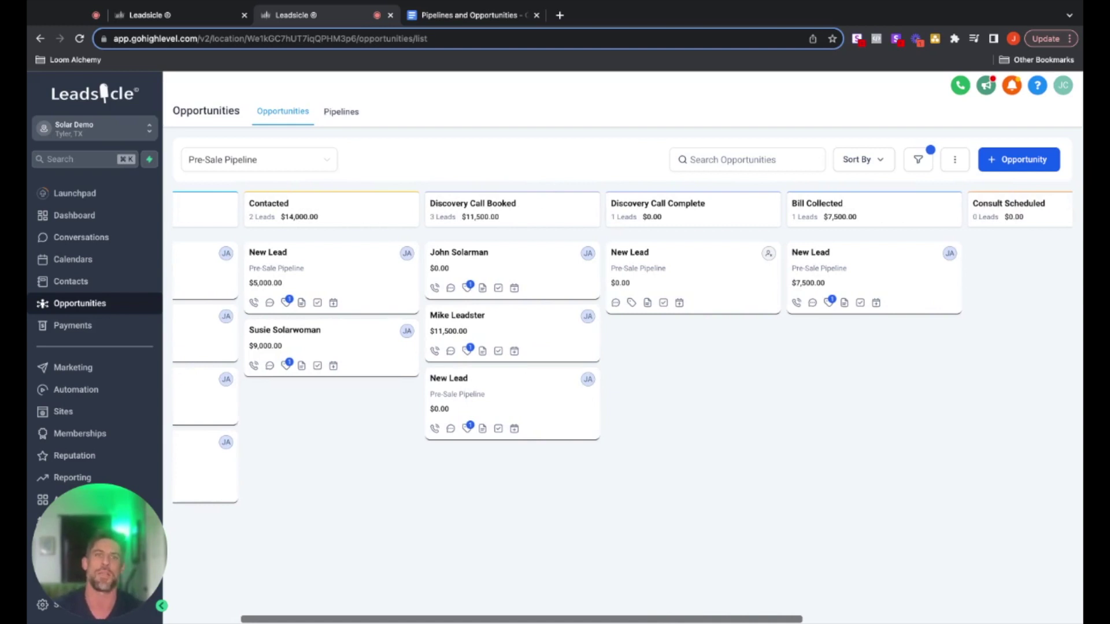
scroll(540, 218, right, 8)
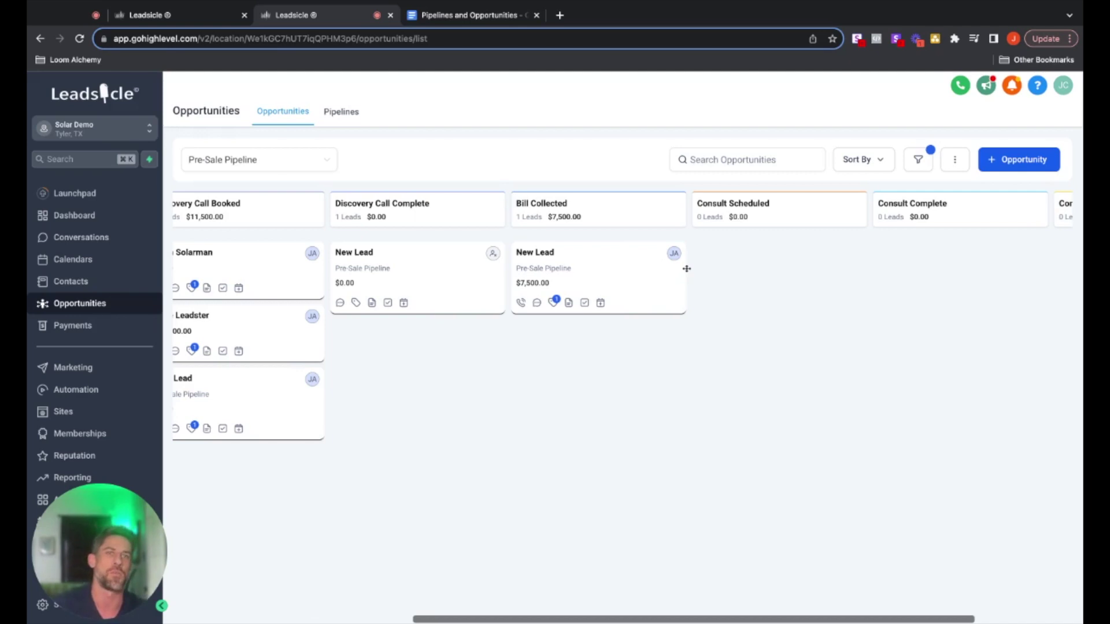
scroll(687, 268, right, 2)
scroll(687, 268, right, 3)
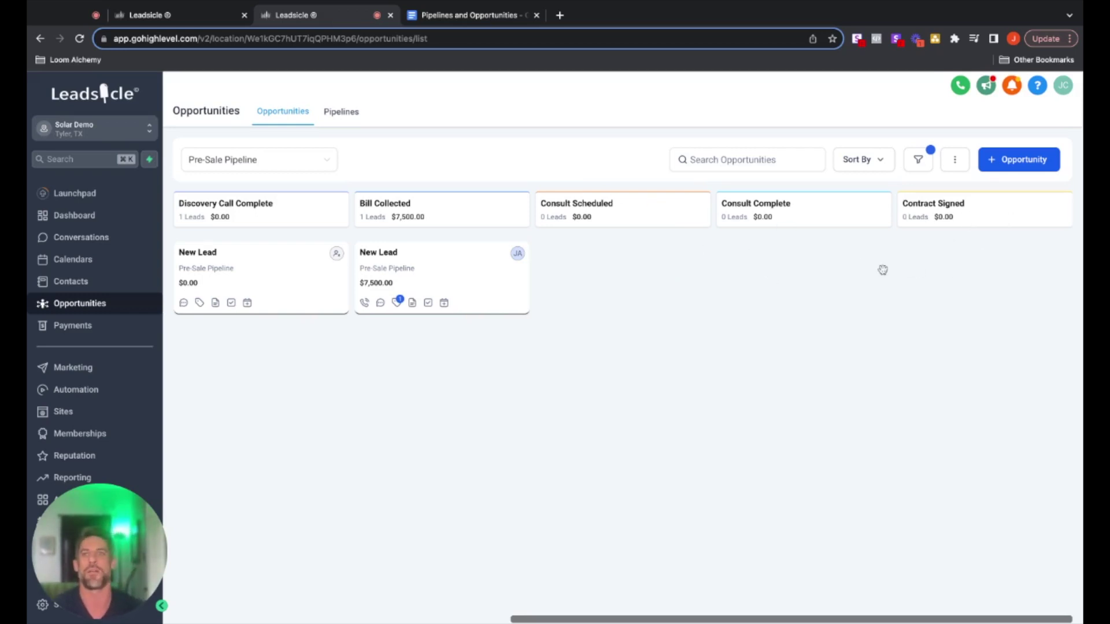
scroll(882, 269, left, 10)
Show the Post-Sale Pipeline on the opportunities board and look through its stages, starting from New Contract
click(323, 162)
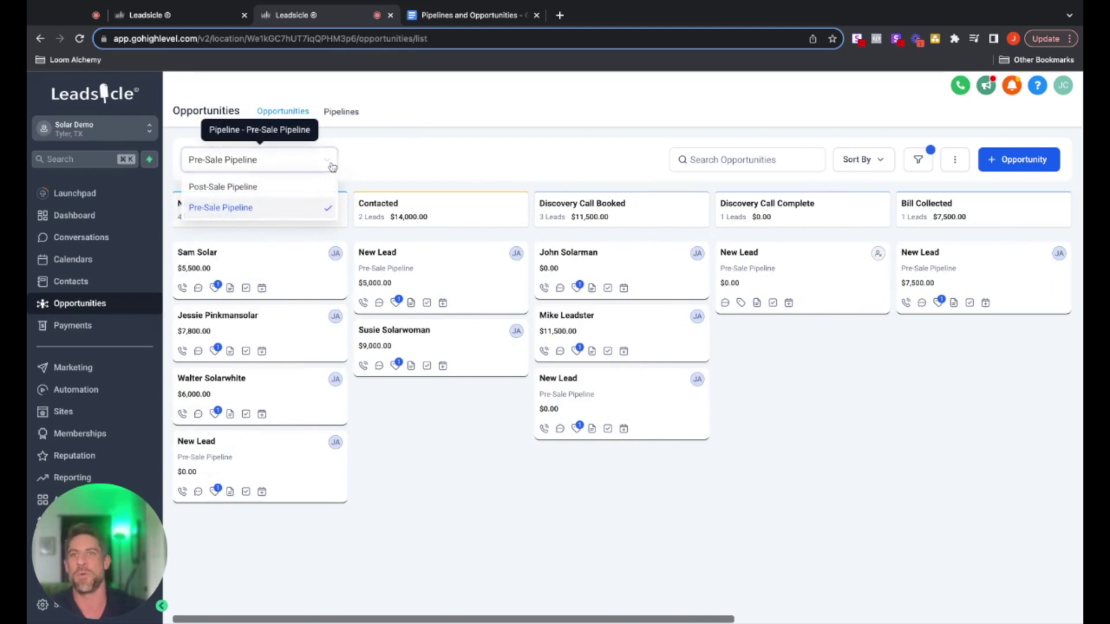
click(239, 186)
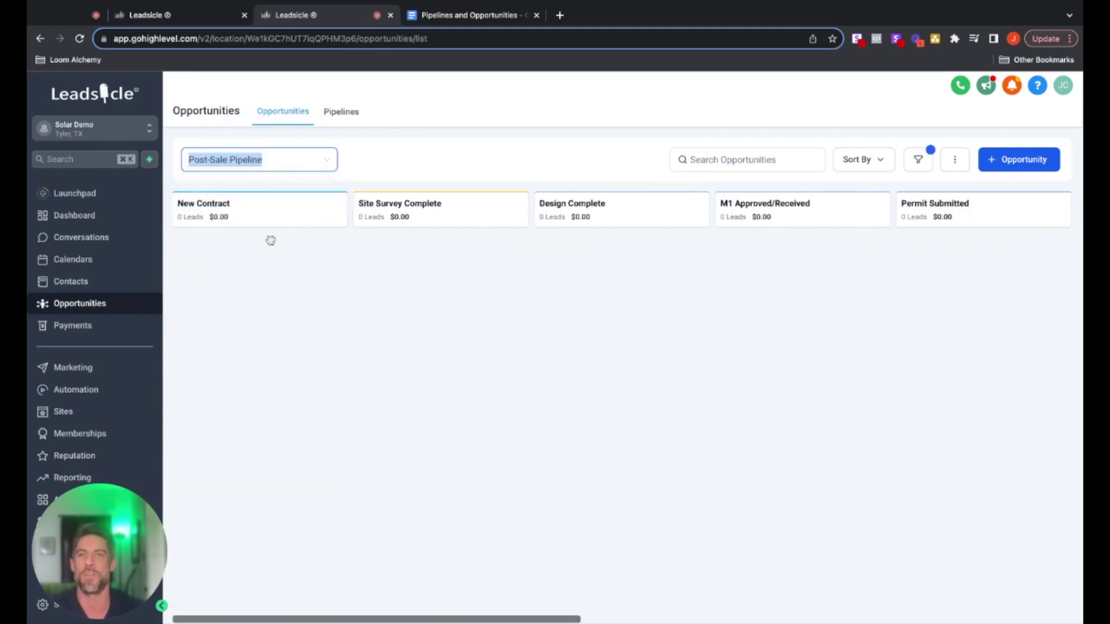
scroll(283, 223, right, 3)
scroll(258, 217, right, 8)
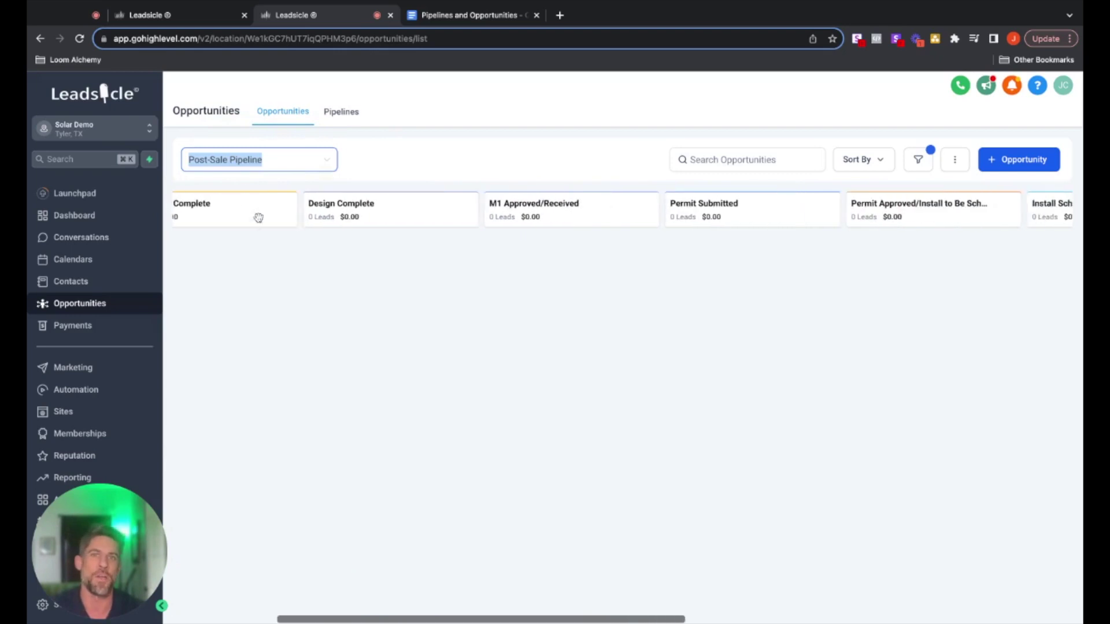
scroll(673, 223, right, 5)
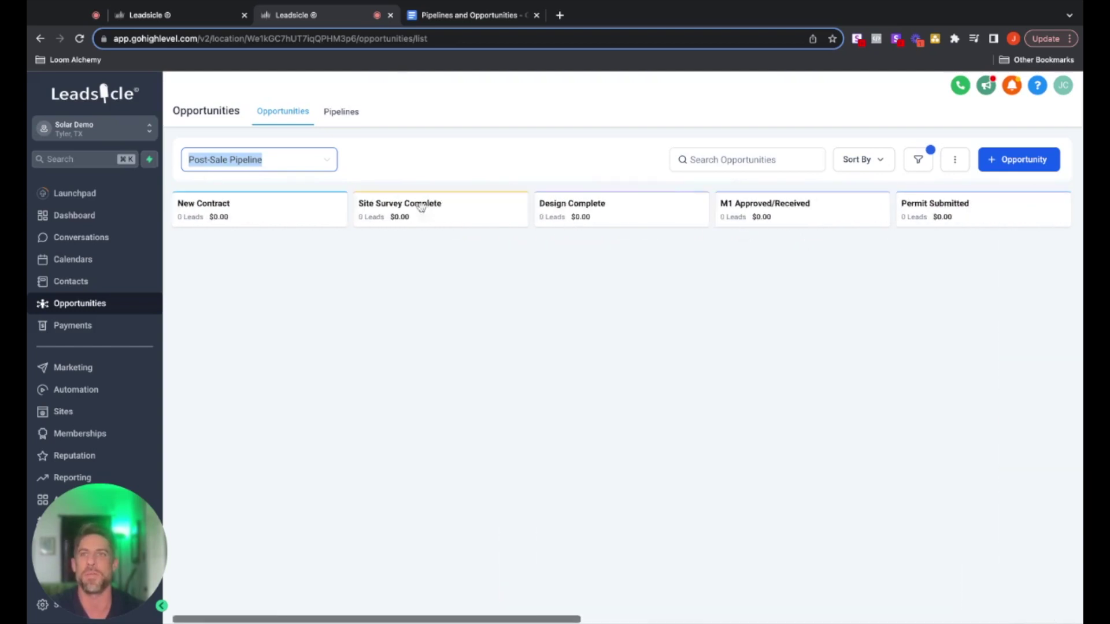
In the Pre-Sale Pipeline, move the $5,500 New Lead opportunity to Contacted and the $9,000 Contacted opportunity to Discovery Call Complete
click(322, 161)
click(249, 209)
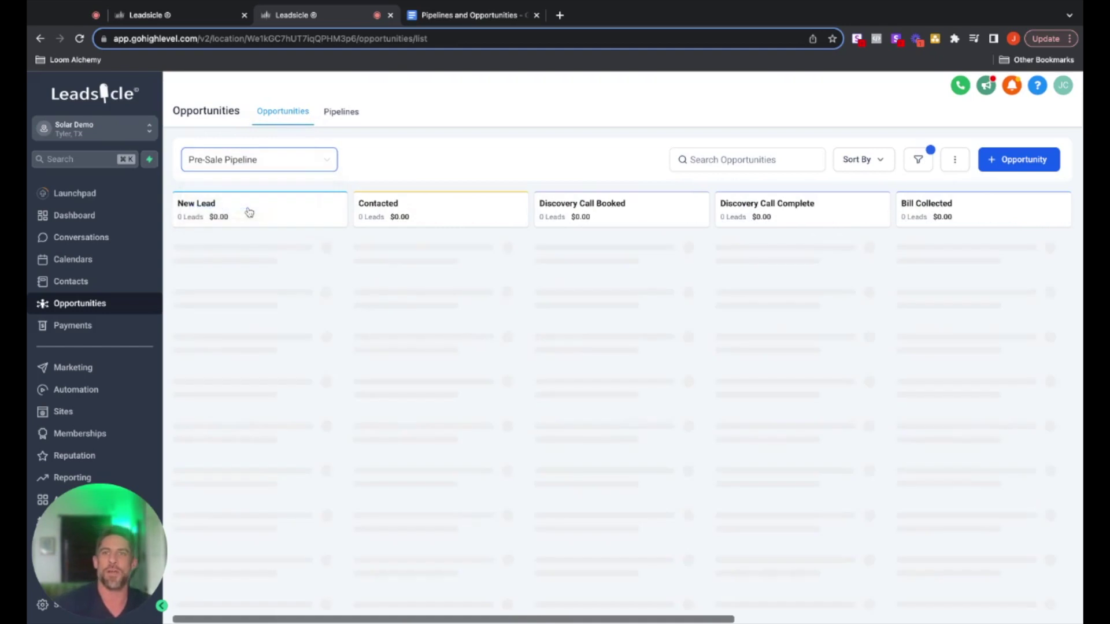
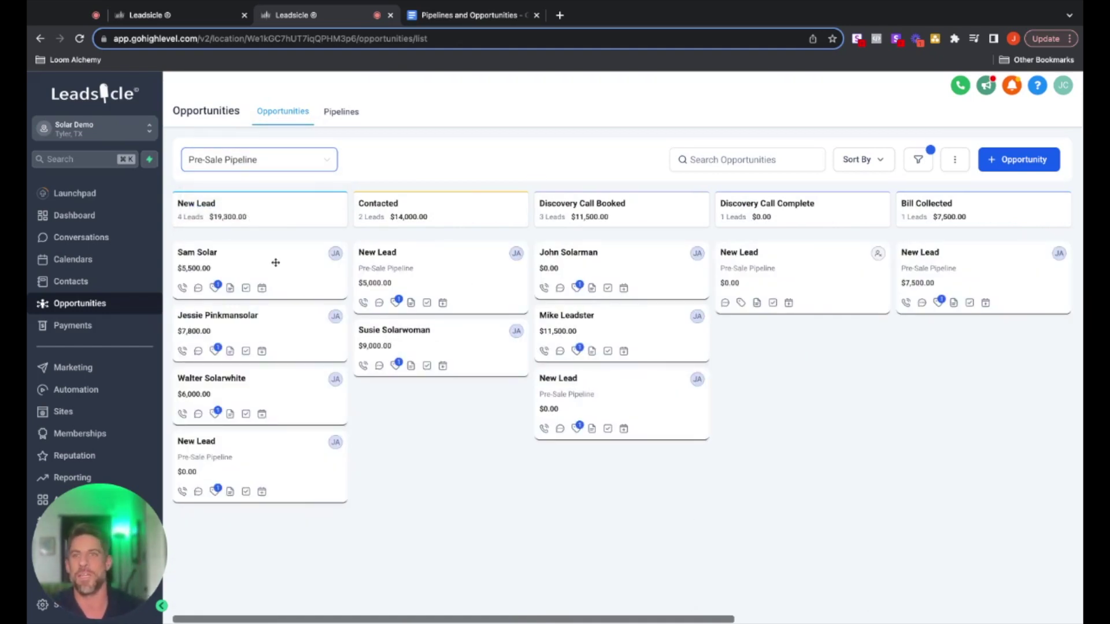
drag(277, 263, 624, 362)
drag(649, 322, 819, 330)
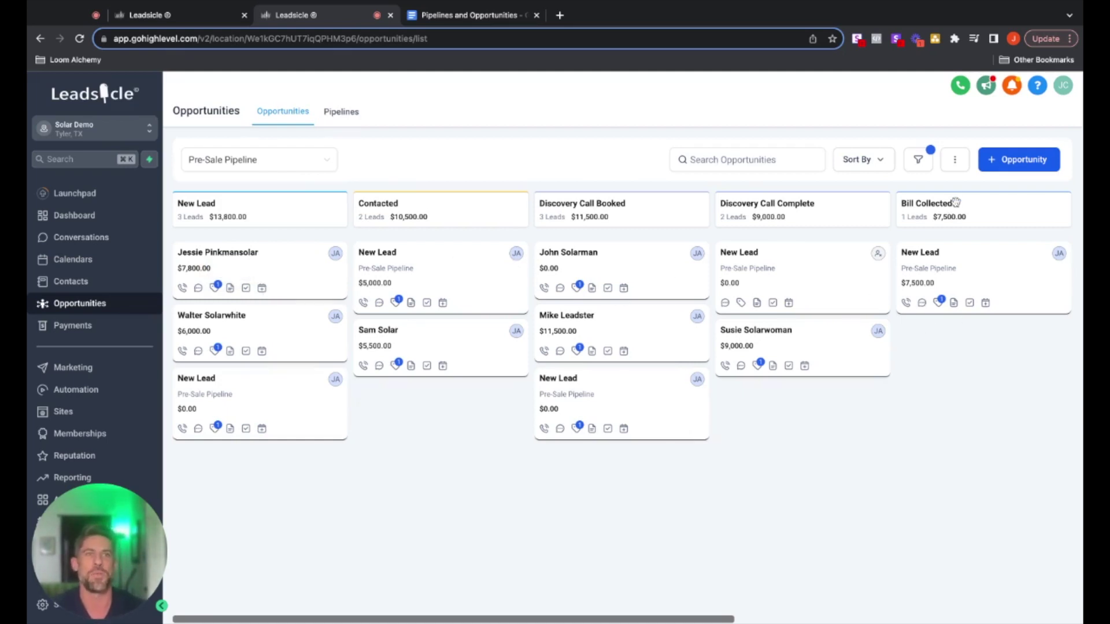
Review the name and stage names in the Pre-Sale Pipeline's edit settings, and close them without saving
click(343, 114)
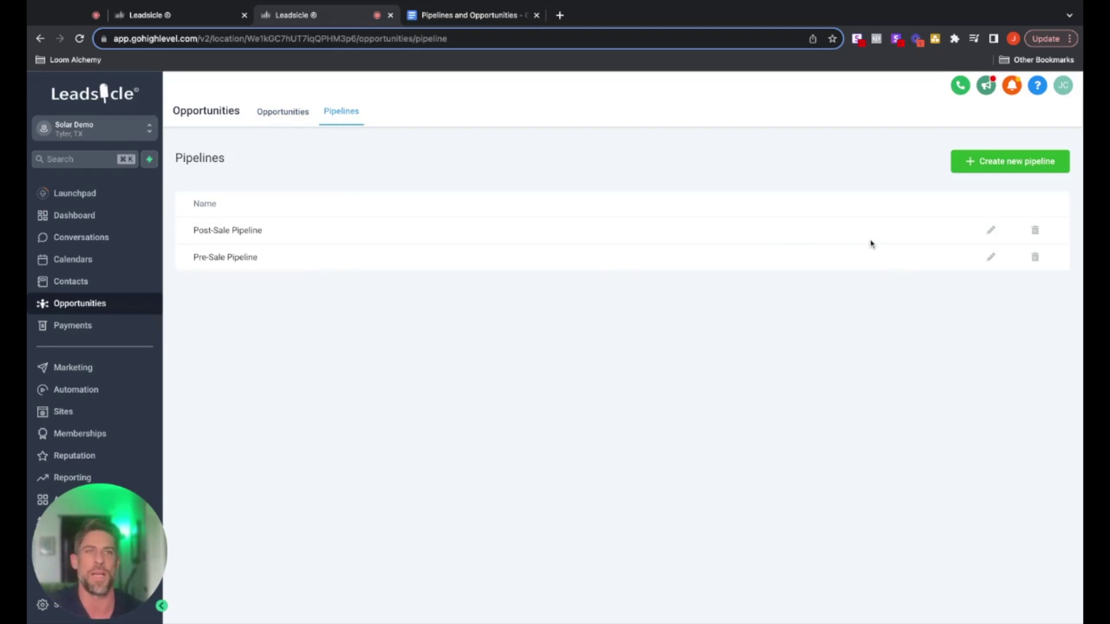
click(992, 257)
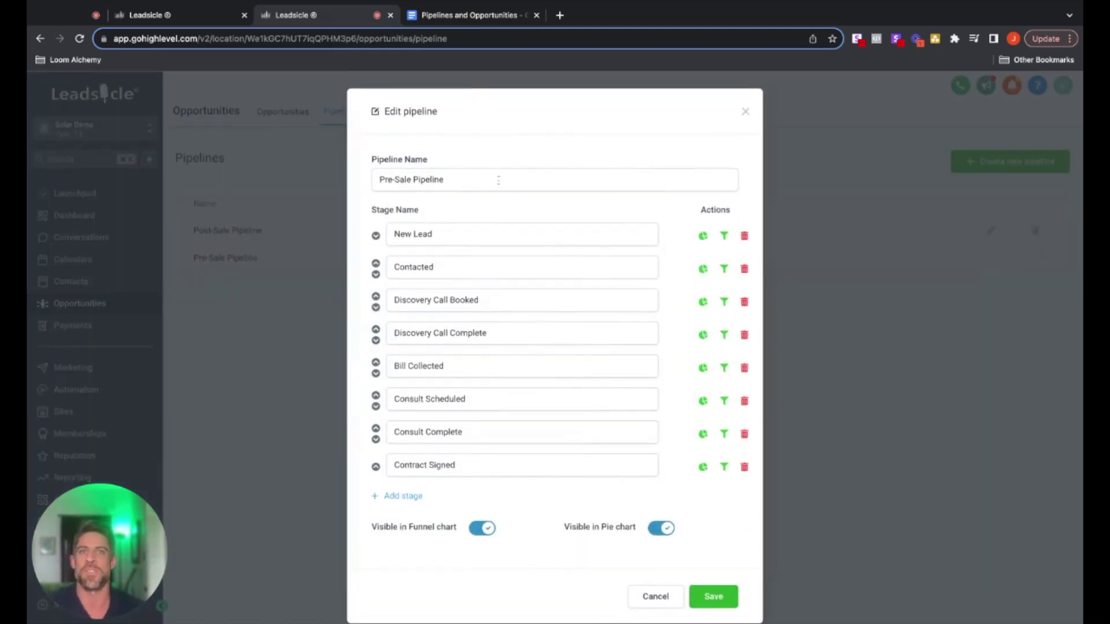
drag(494, 182, 351, 188)
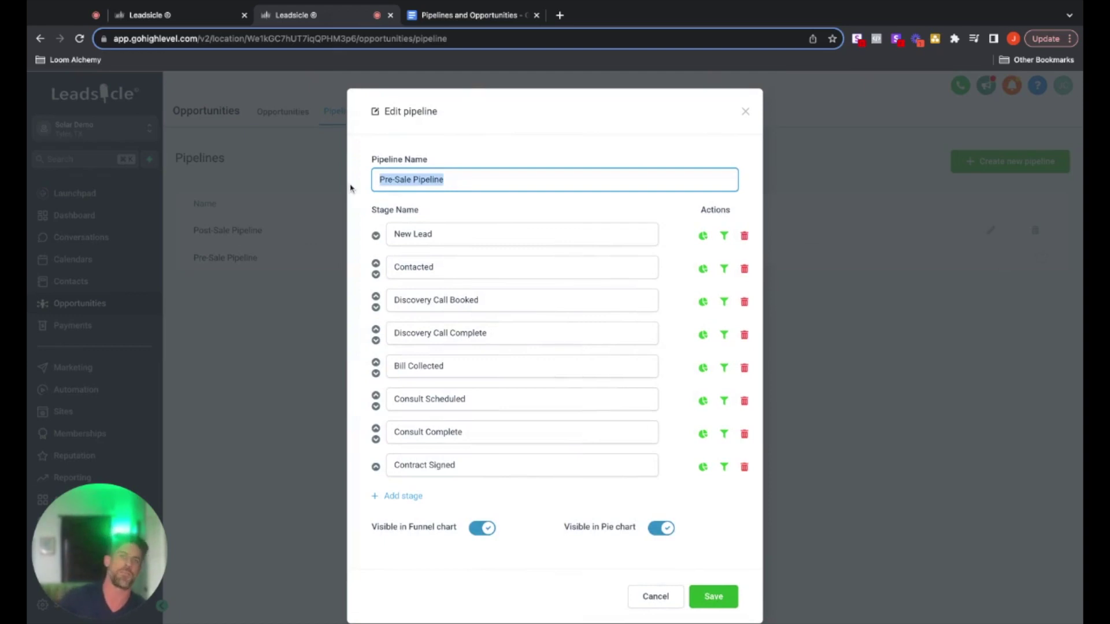
triple_click(456, 234)
triple_click(459, 263)
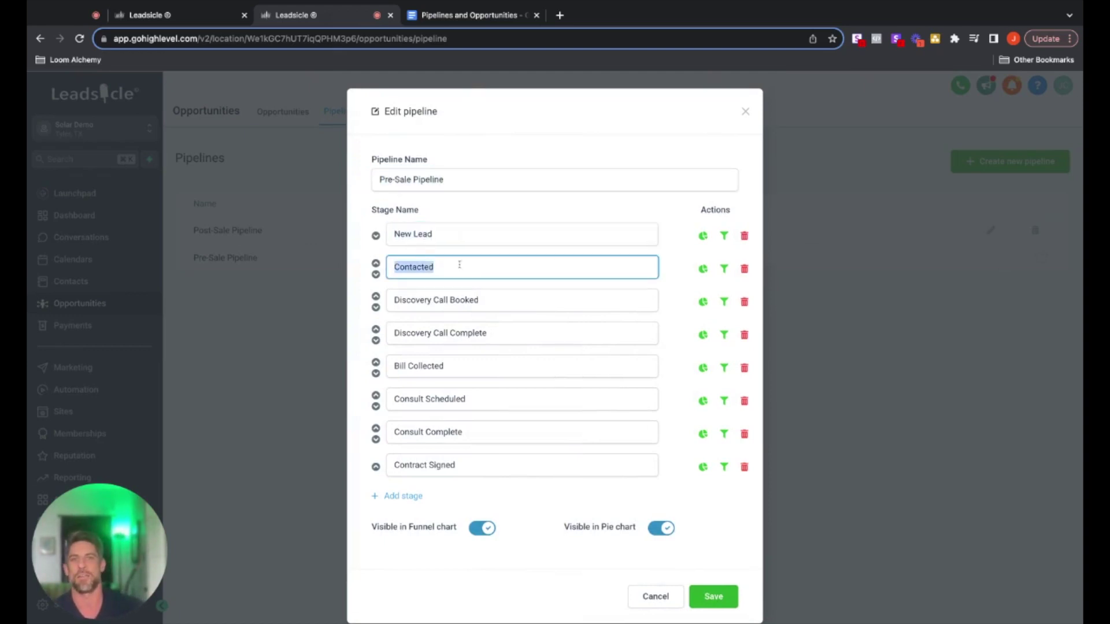
triple_click(510, 301)
click(511, 339)
drag(511, 341, 388, 341)
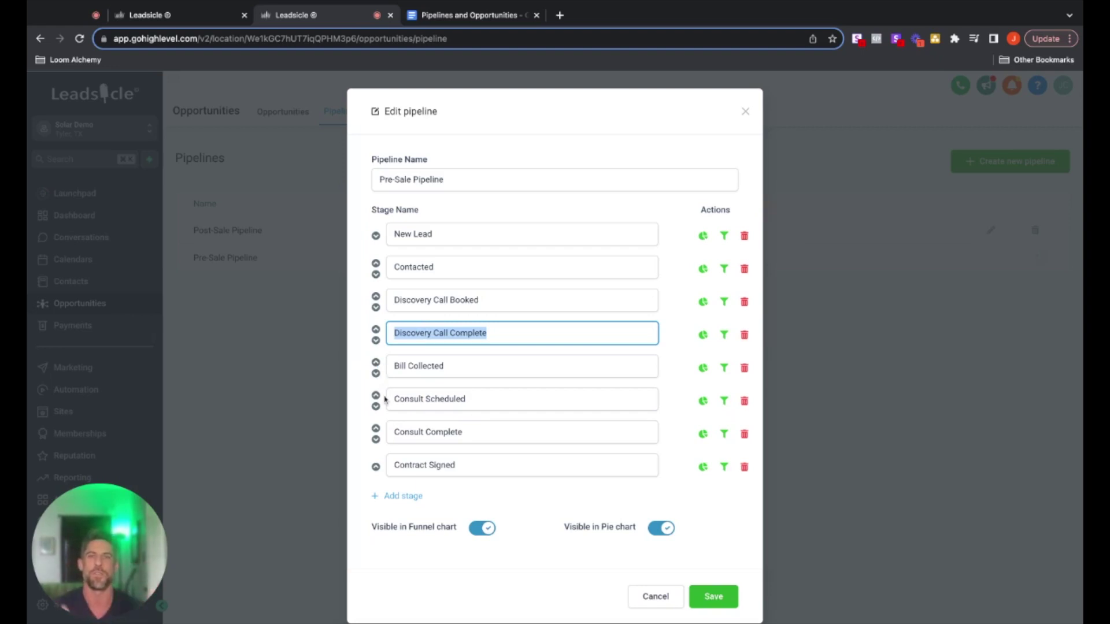
scroll(408, 399, down, 1)
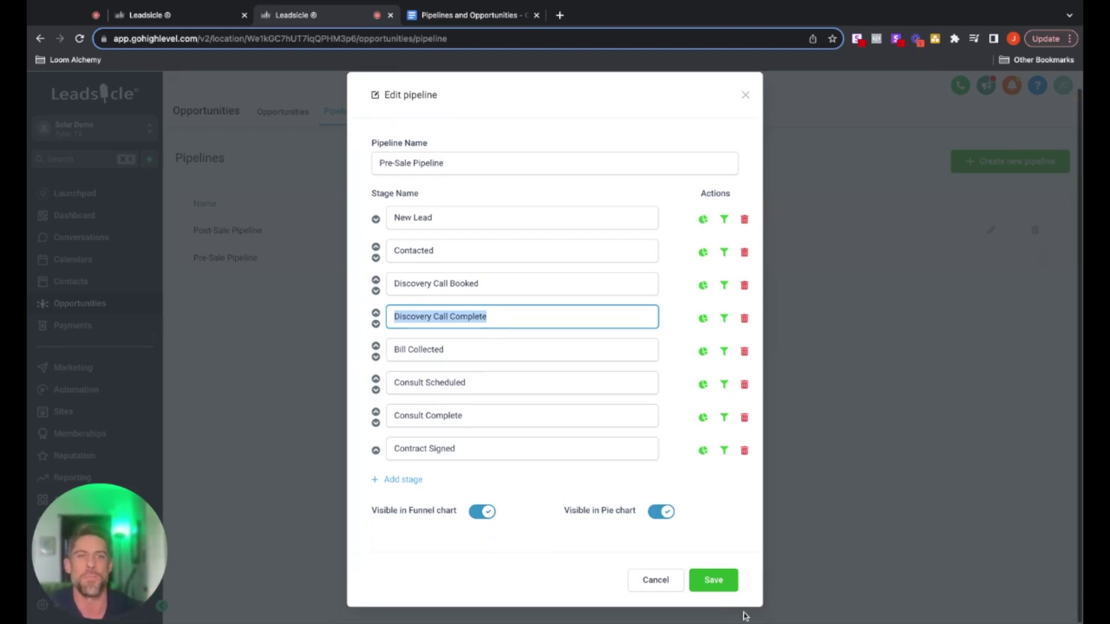
click(649, 585)
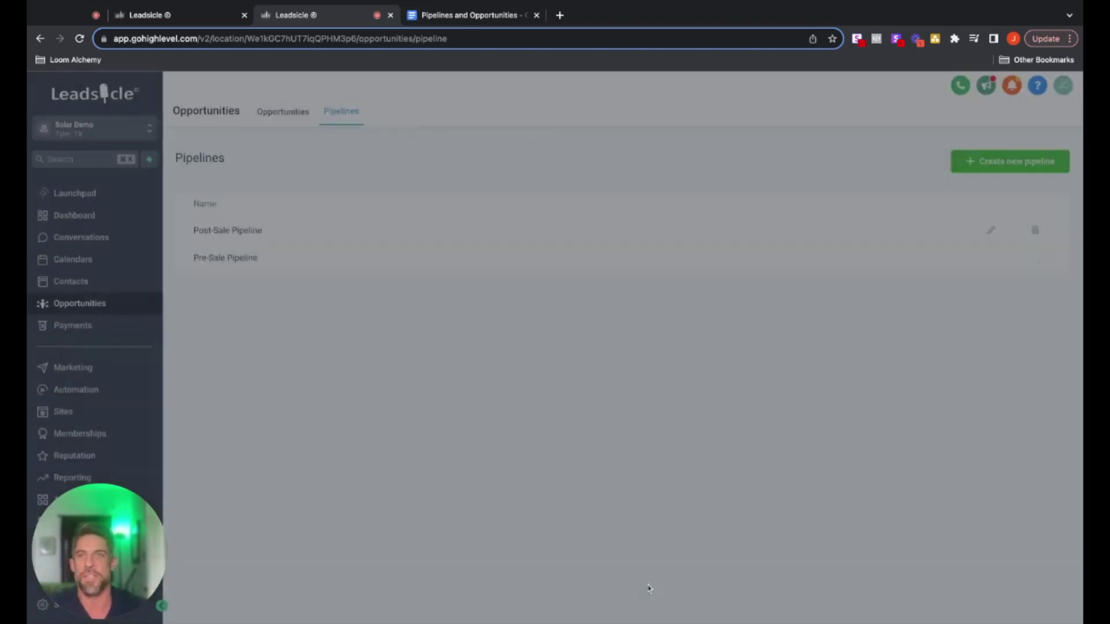
Start a new pipeline named New TX Lead Pipeline with New Lead as its first stage
click(976, 163)
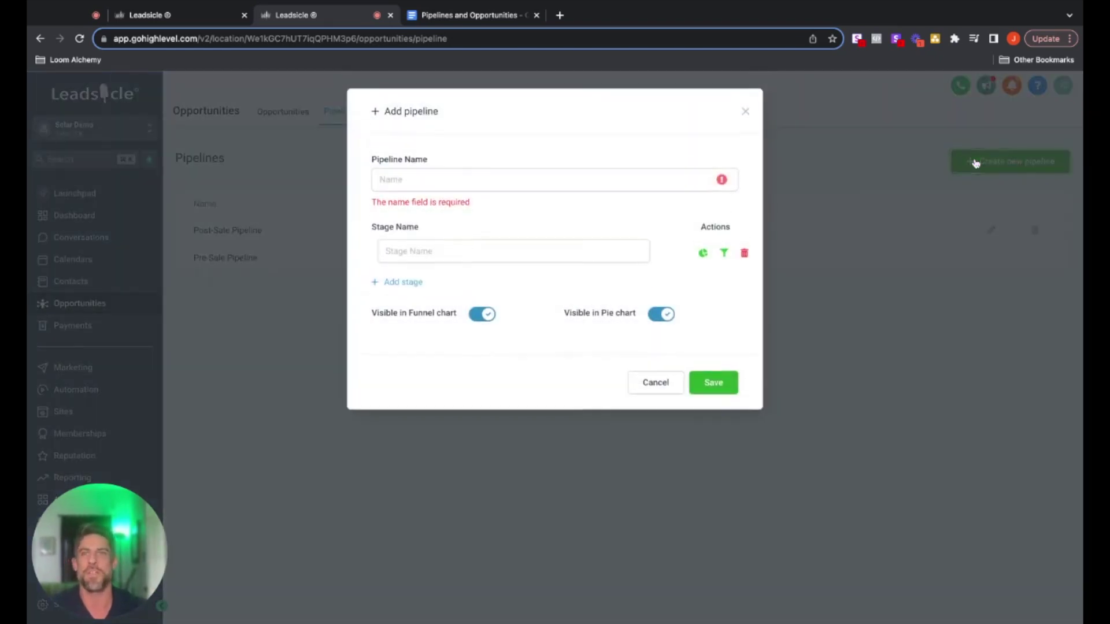
click(412, 182)
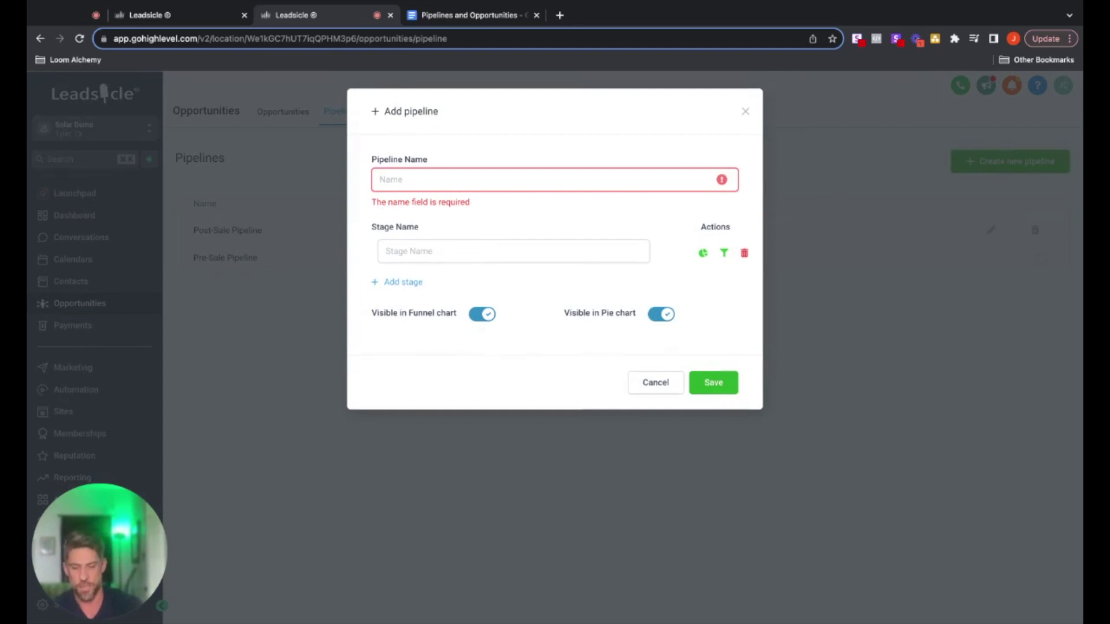
text(New TX)
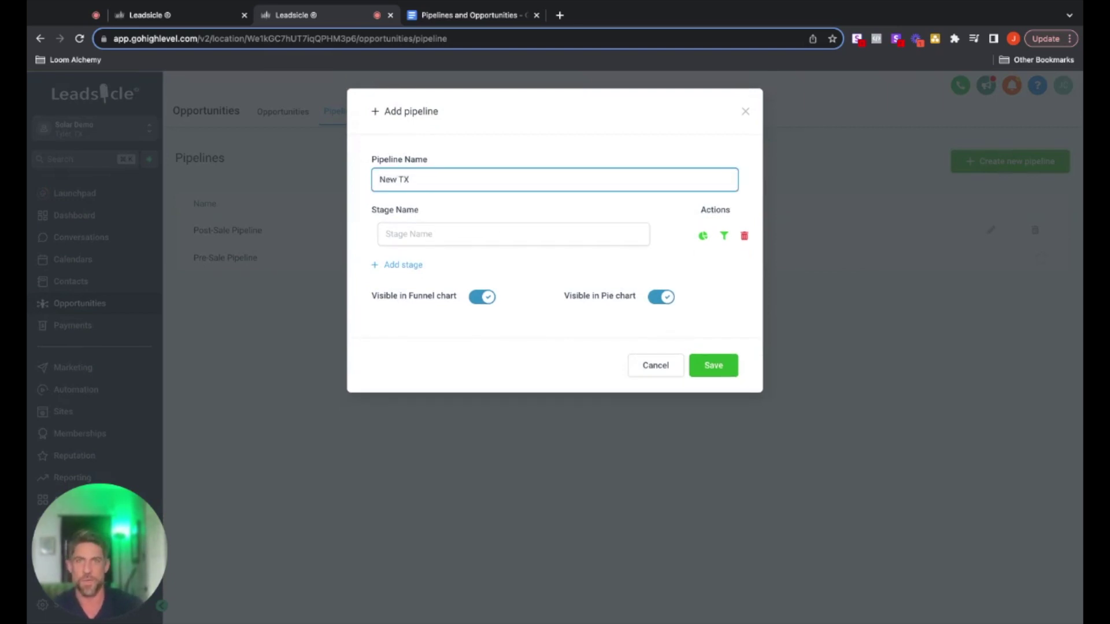
text( Lead Pipeline)
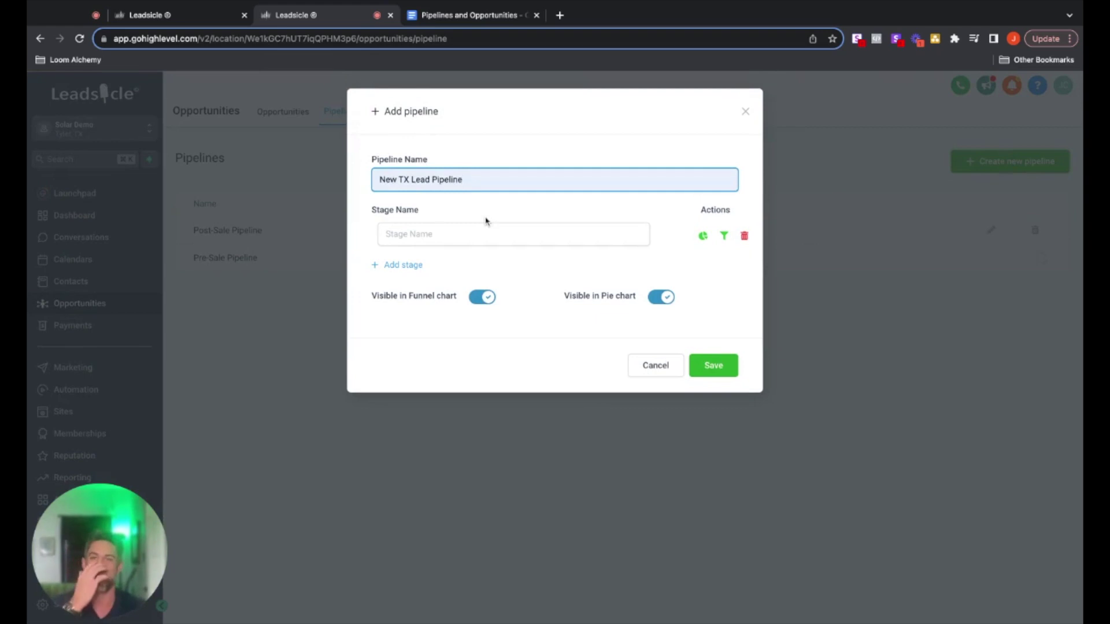
click(411, 230)
text(New Lead)
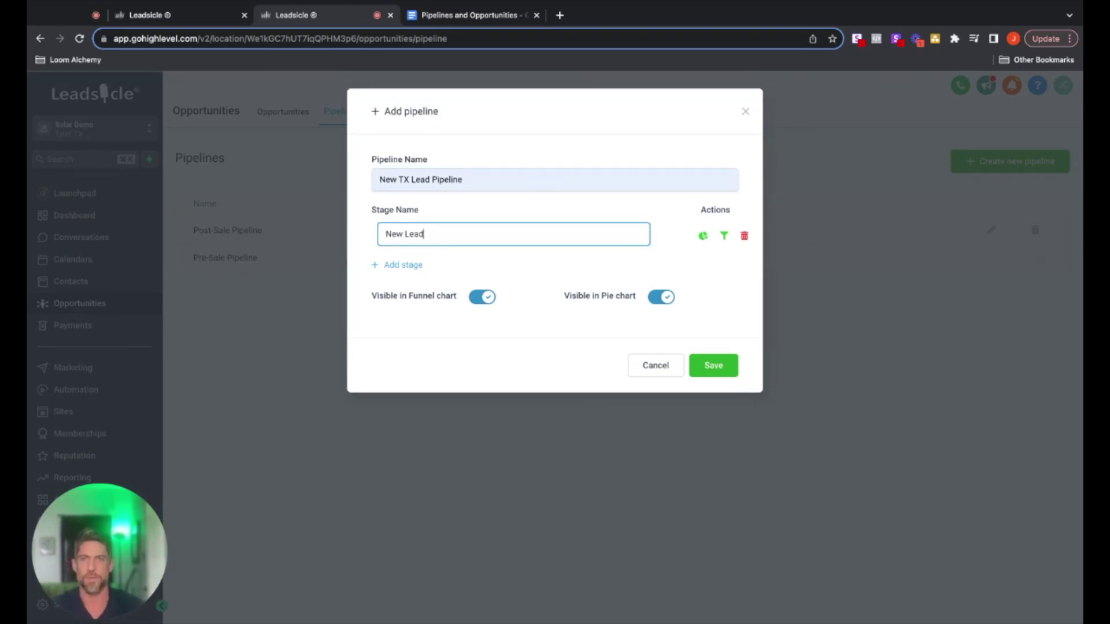
Add Made Contact and Call Booked as the second and third stages of the new pipeline
click(401, 264)
click(417, 265)
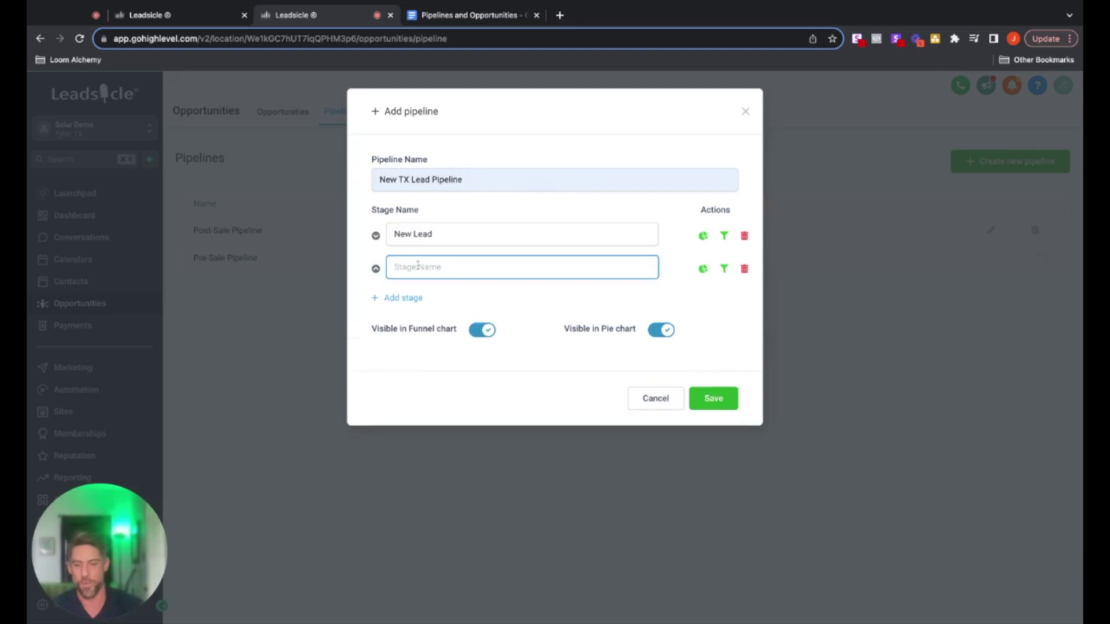
text(Made Contact)
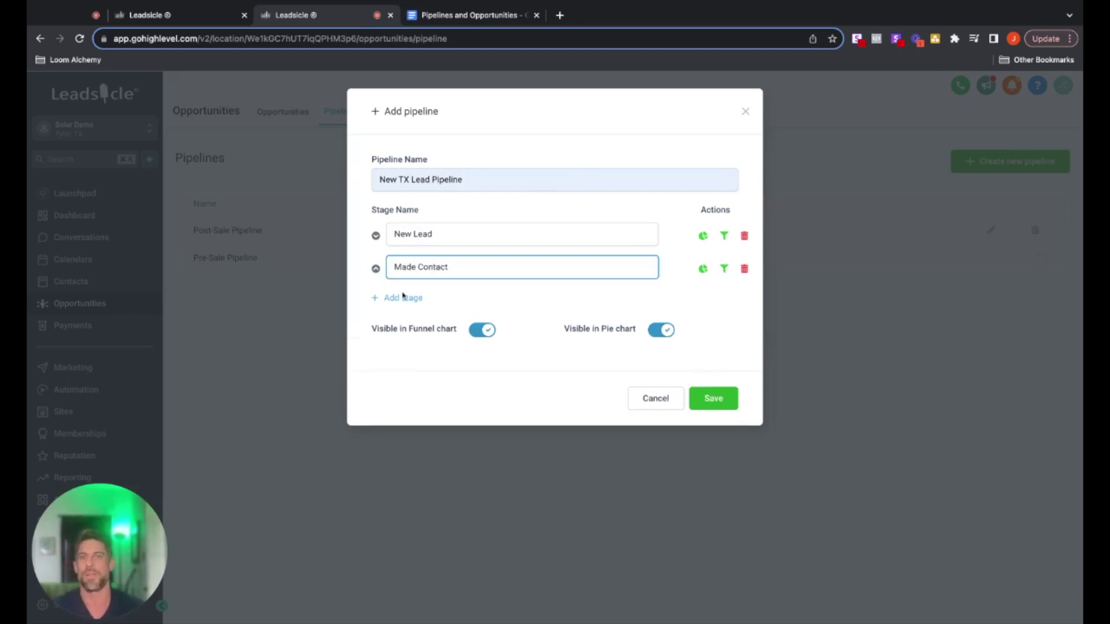
click(398, 298)
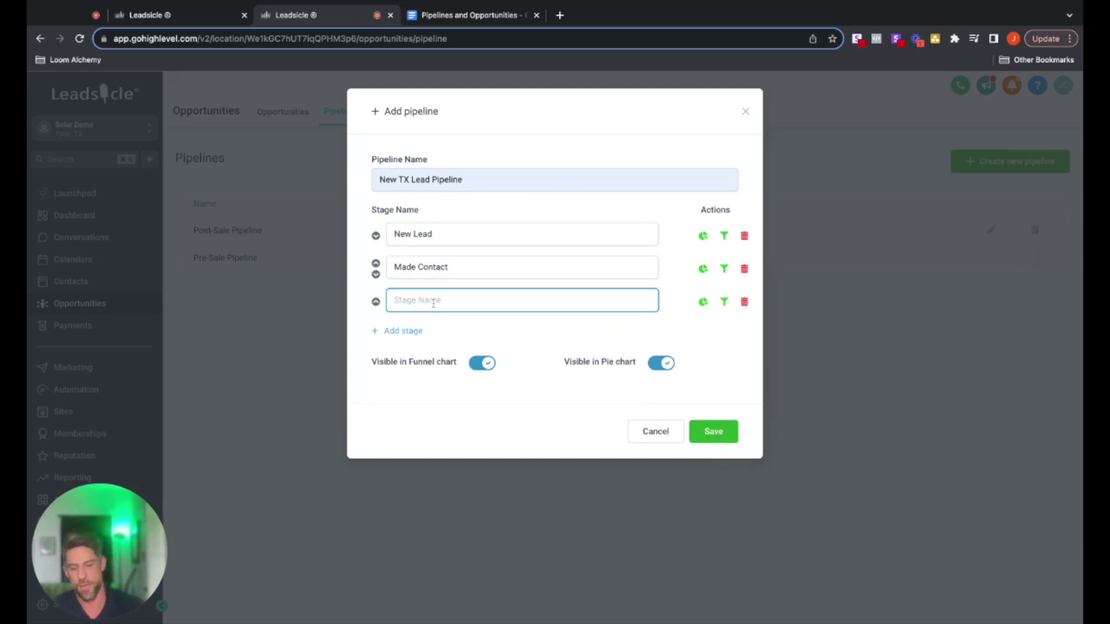
text(Call B)
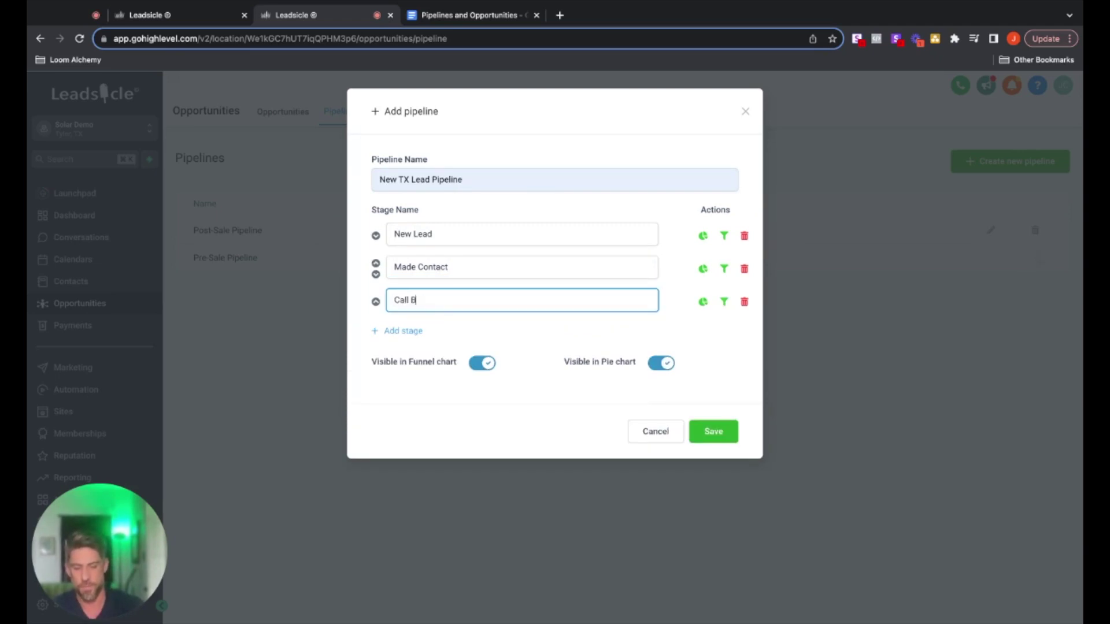
text(ooked)
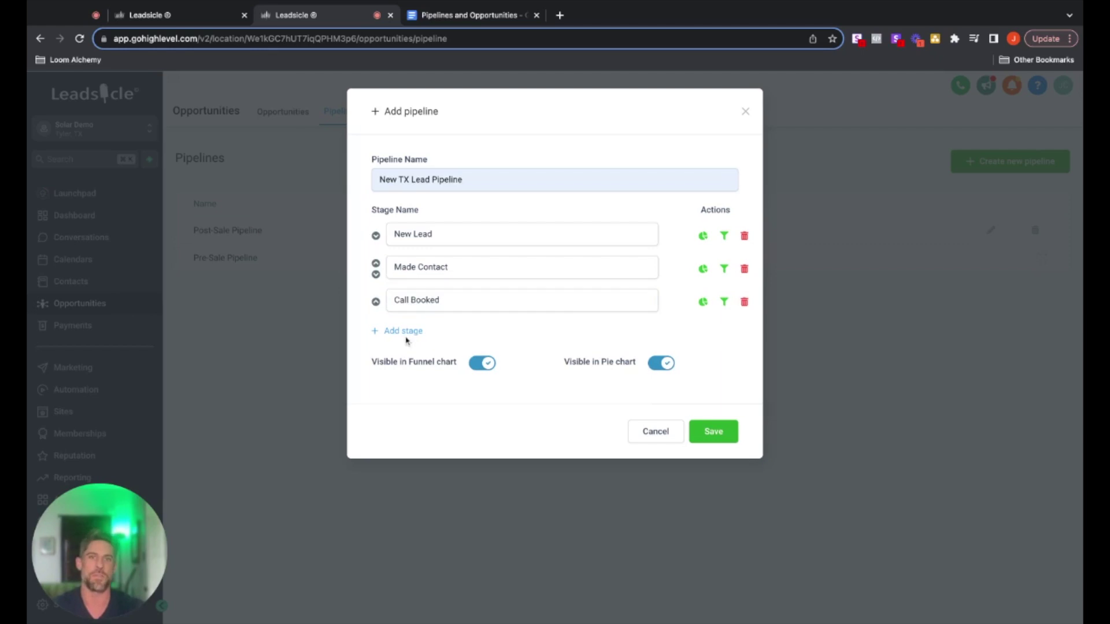
Add Closed as the fourth stage and save the new pipeline
click(407, 333)
click(416, 334)
text(Closed)
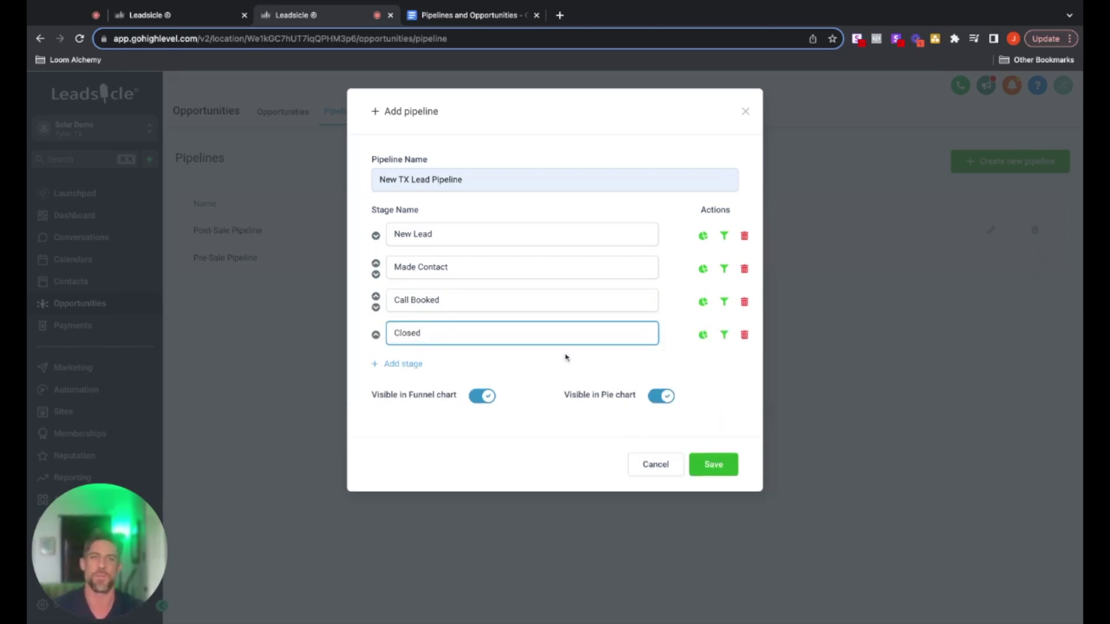
click(715, 465)
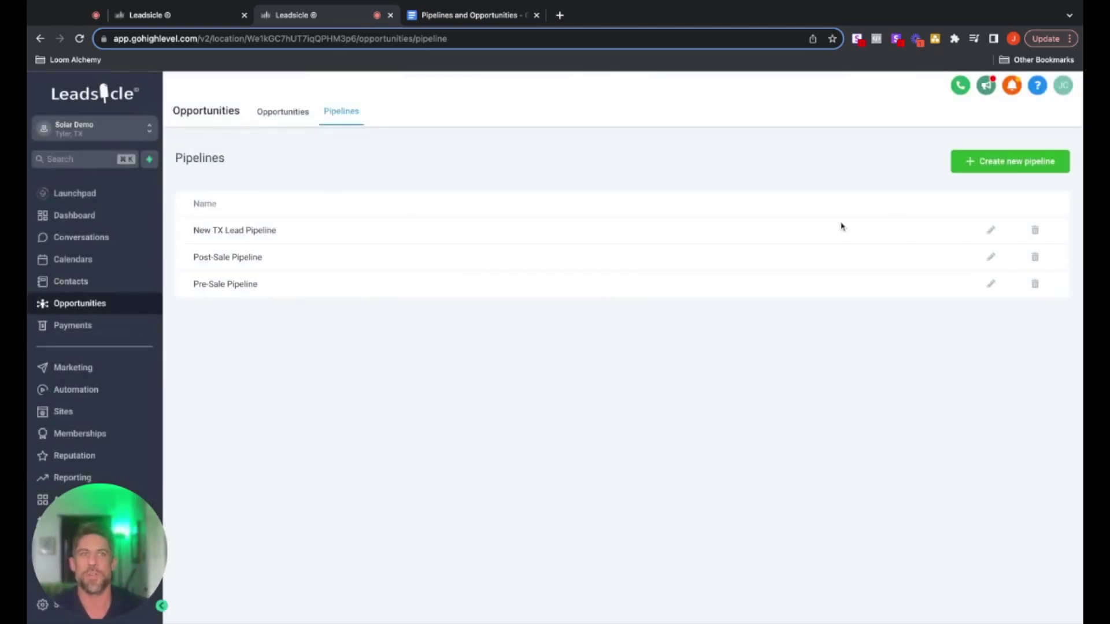
Check the stages in the New TX Lead Pipeline's edit settings, and close them without saving
click(991, 231)
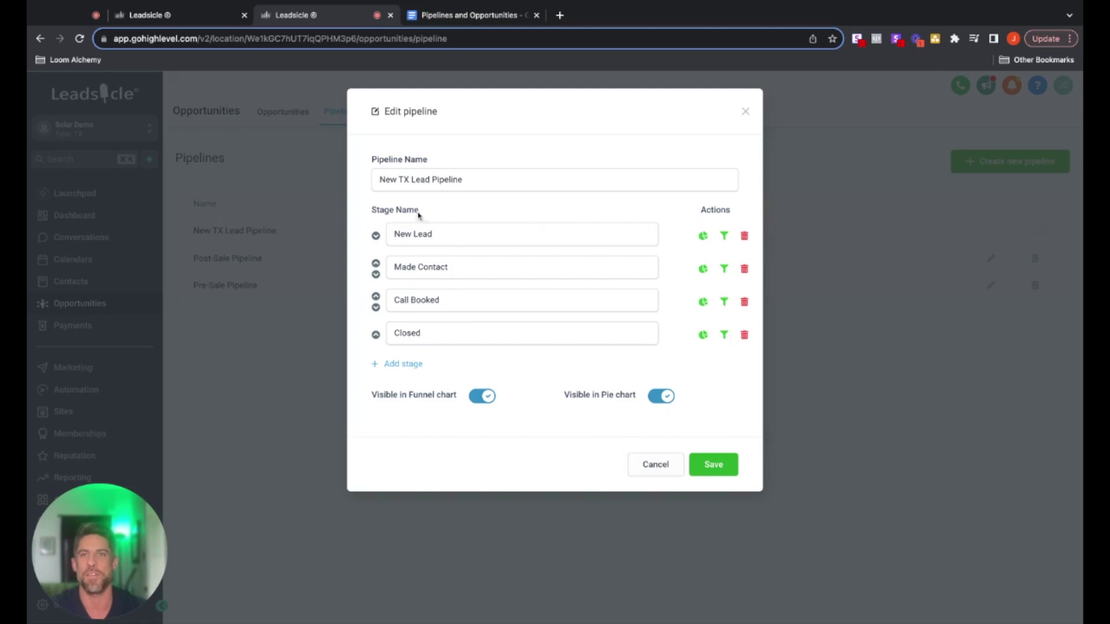
click(656, 462)
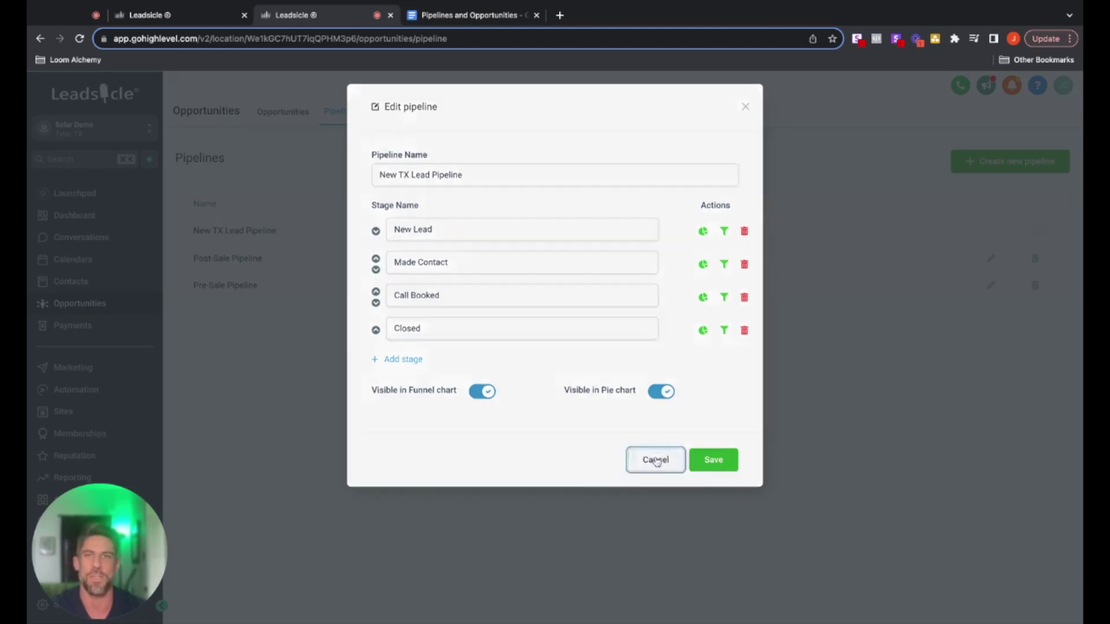
Show the New TX Lead Pipeline on the opportunities board, and switch the board back to the Pre-Sale Pipeline
click(282, 113)
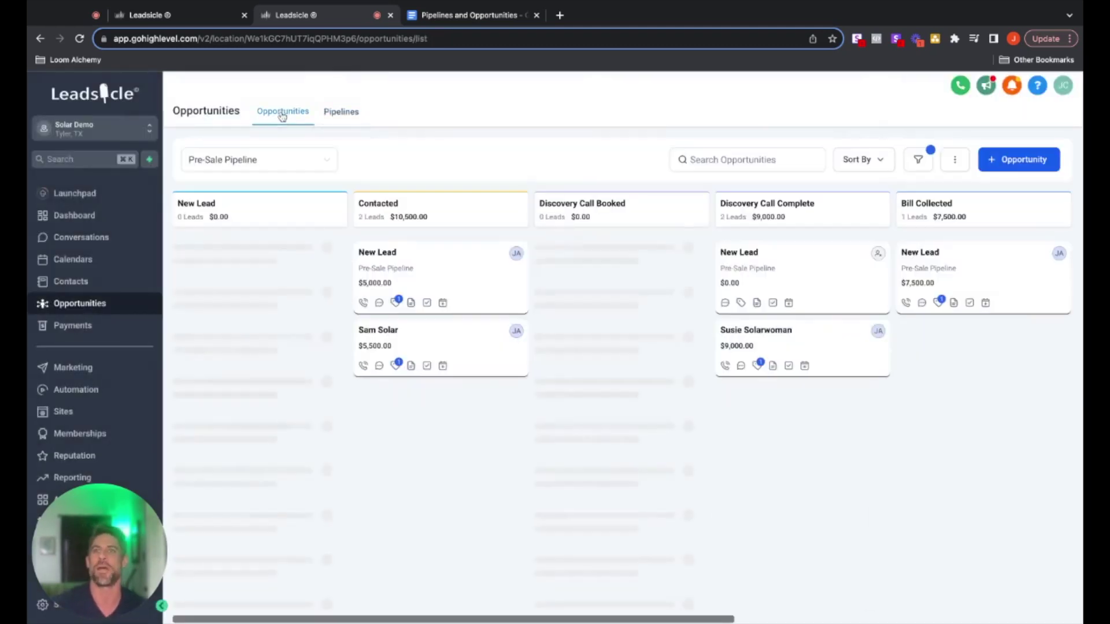
click(322, 160)
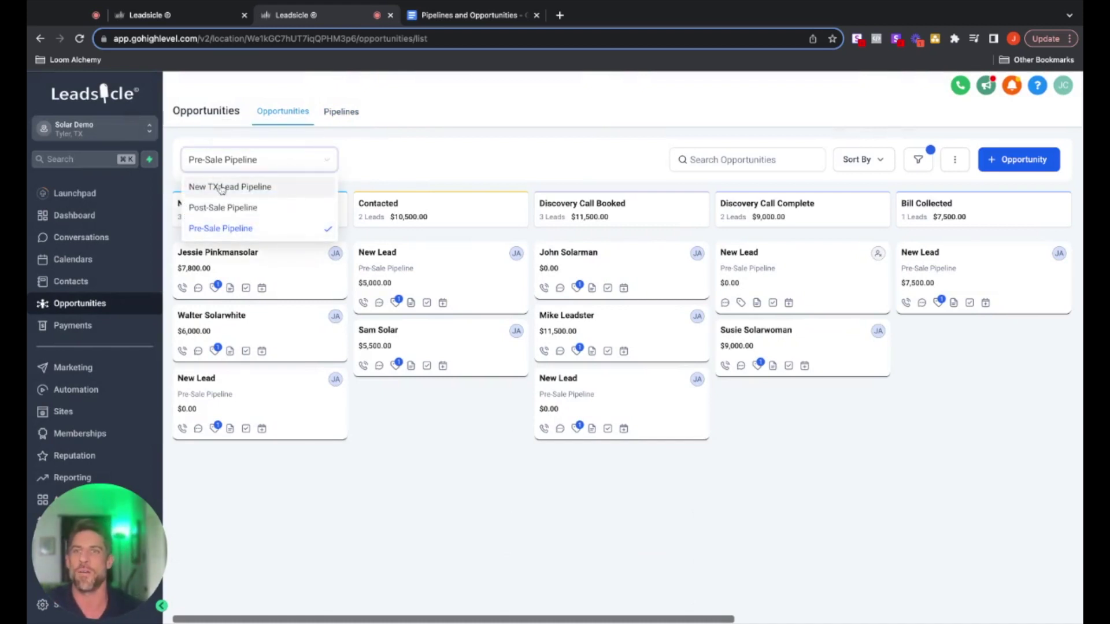
click(222, 187)
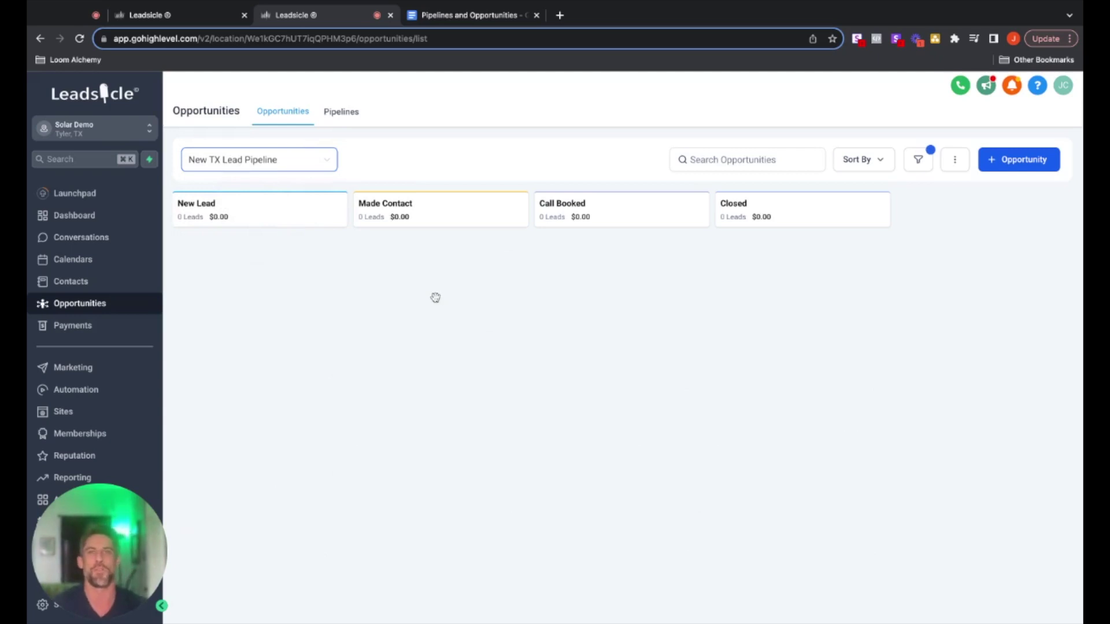
click(323, 165)
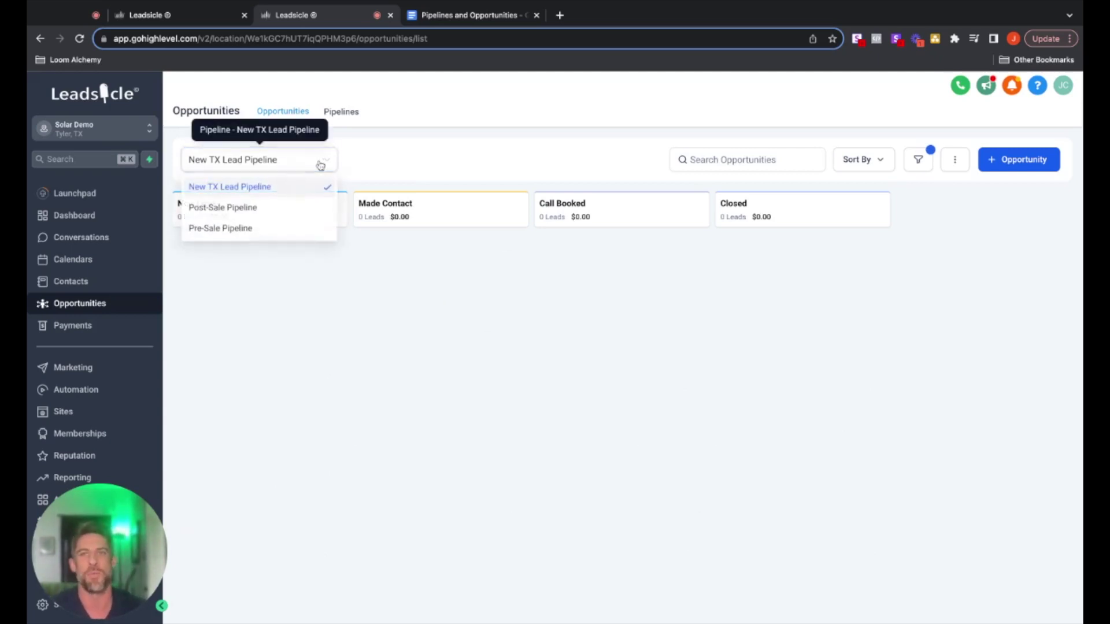
click(240, 207)
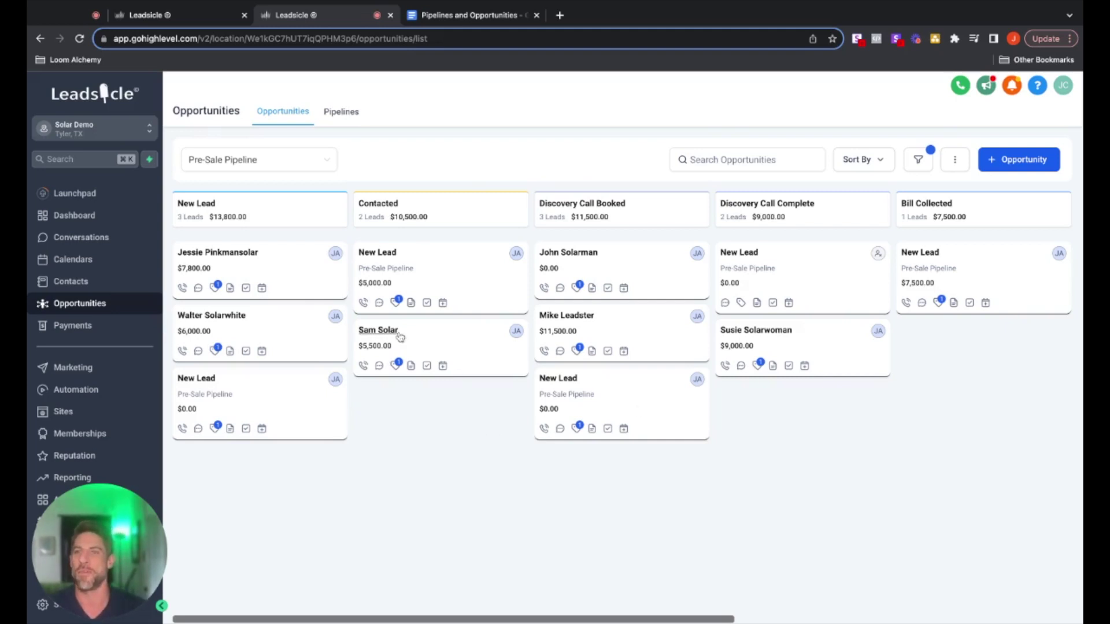
Open the New Website Lead automation workflow and review its Form Submitted trigger's name and form filter, closing the trigger without saving
click(72, 390)
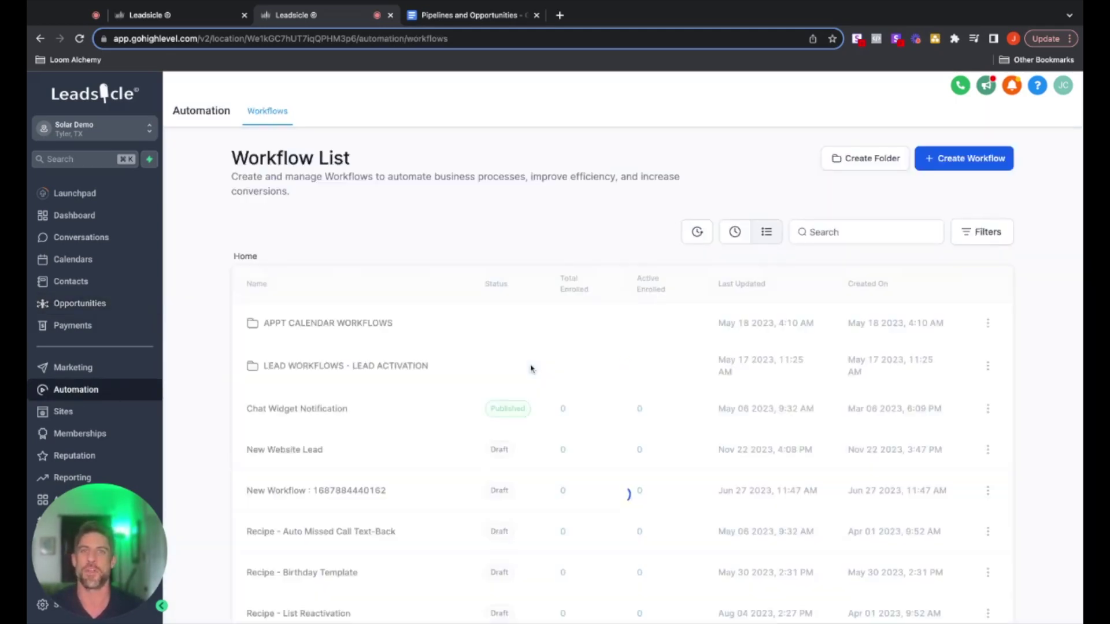
click(287, 450)
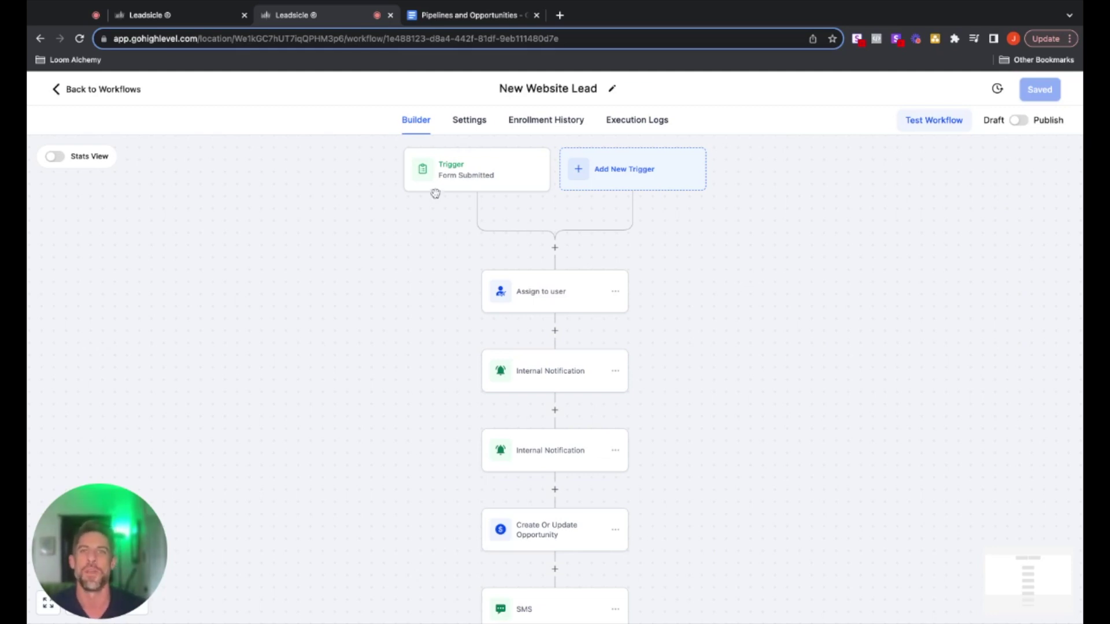
click(445, 177)
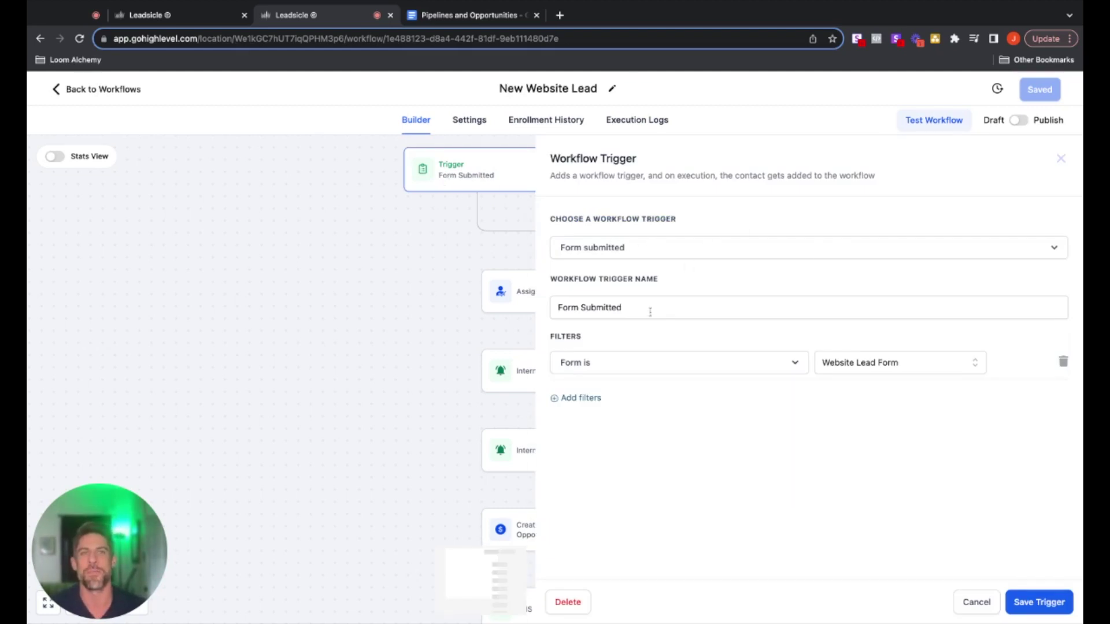
drag(647, 310, 522, 312)
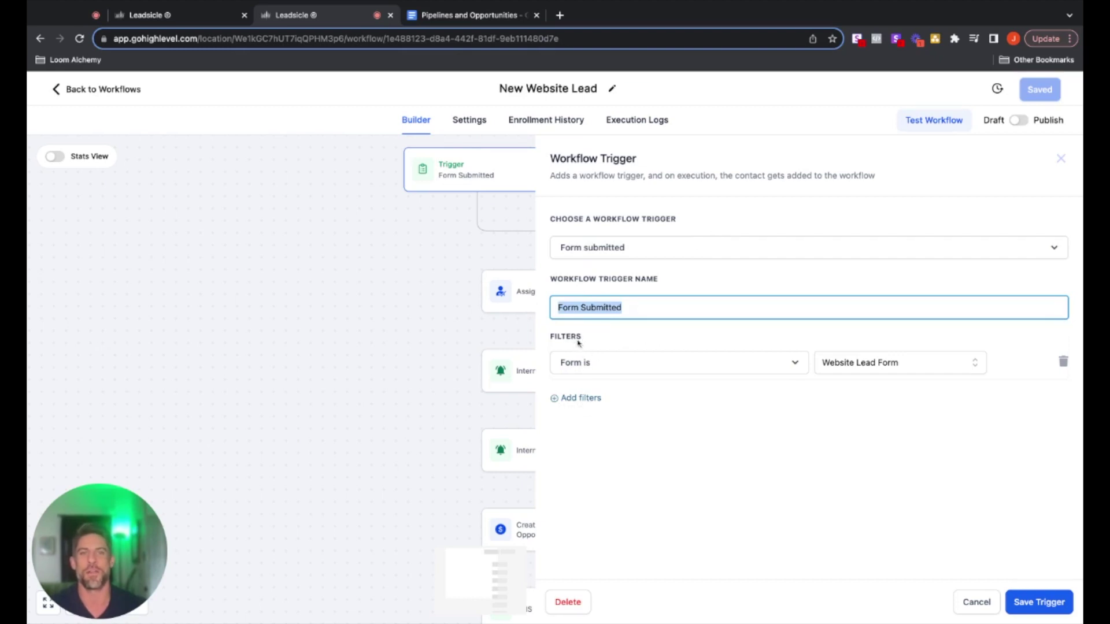
click(796, 371)
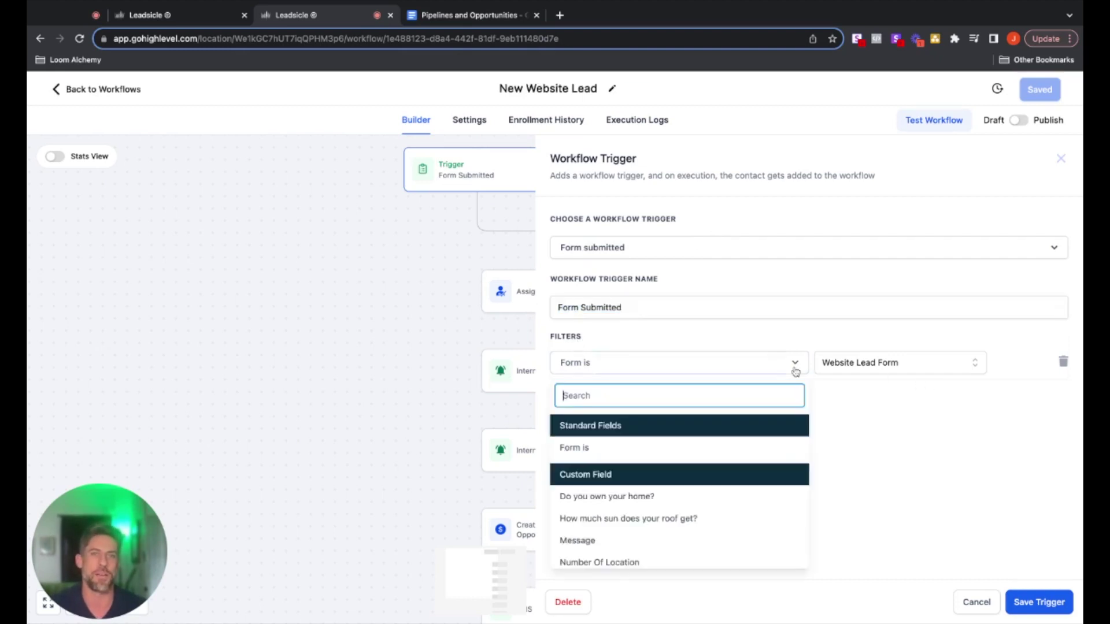
scroll(632, 487, down, 5)
scroll(630, 487, up, 5)
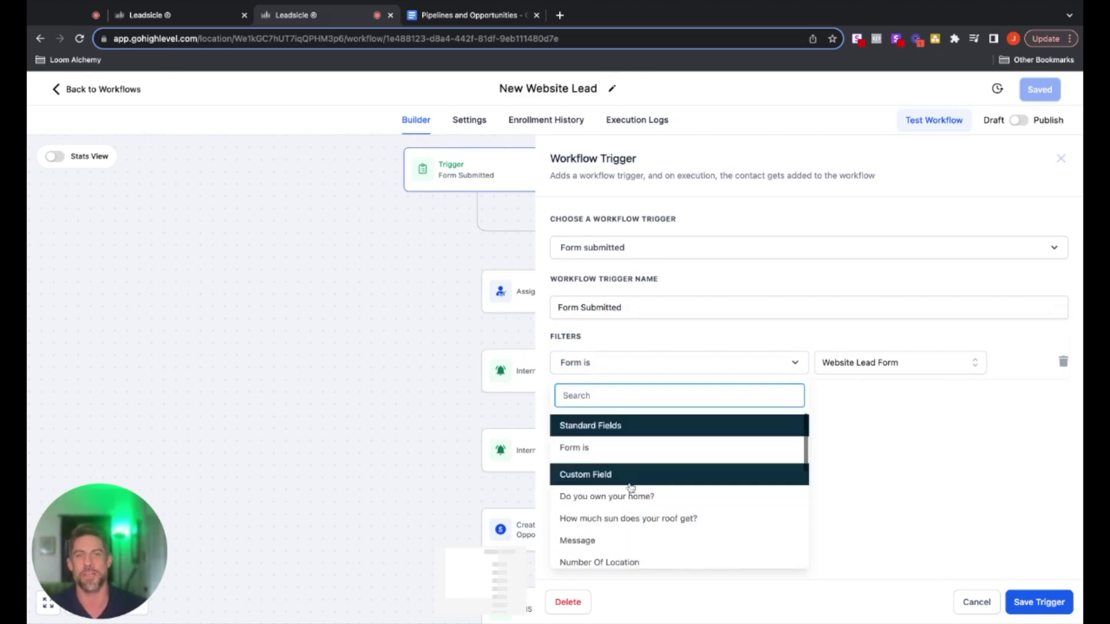
click(584, 449)
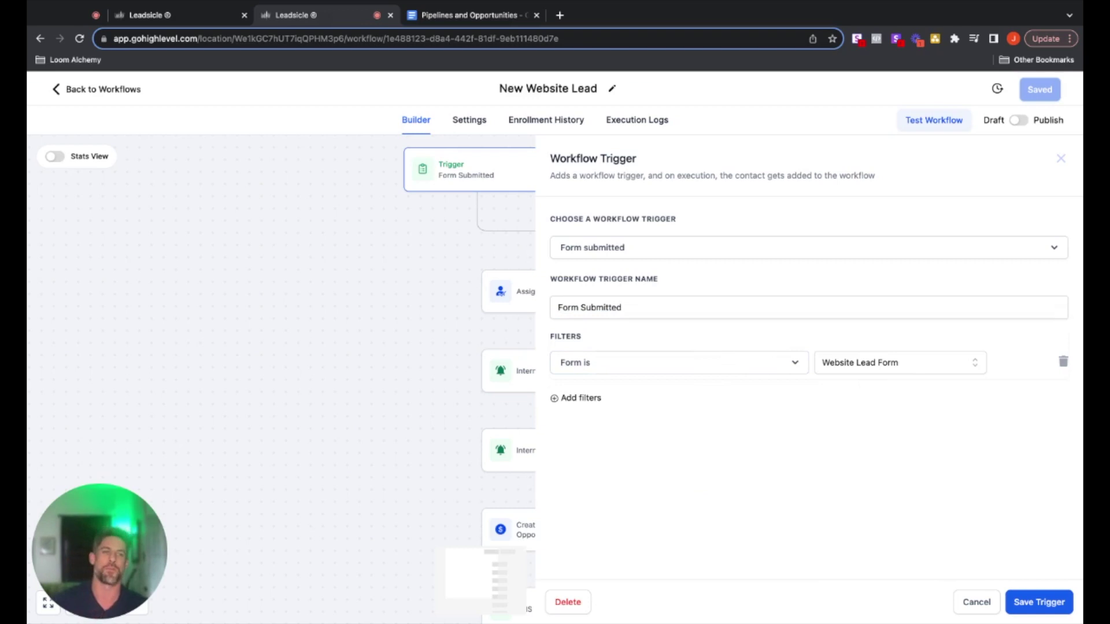
click(969, 601)
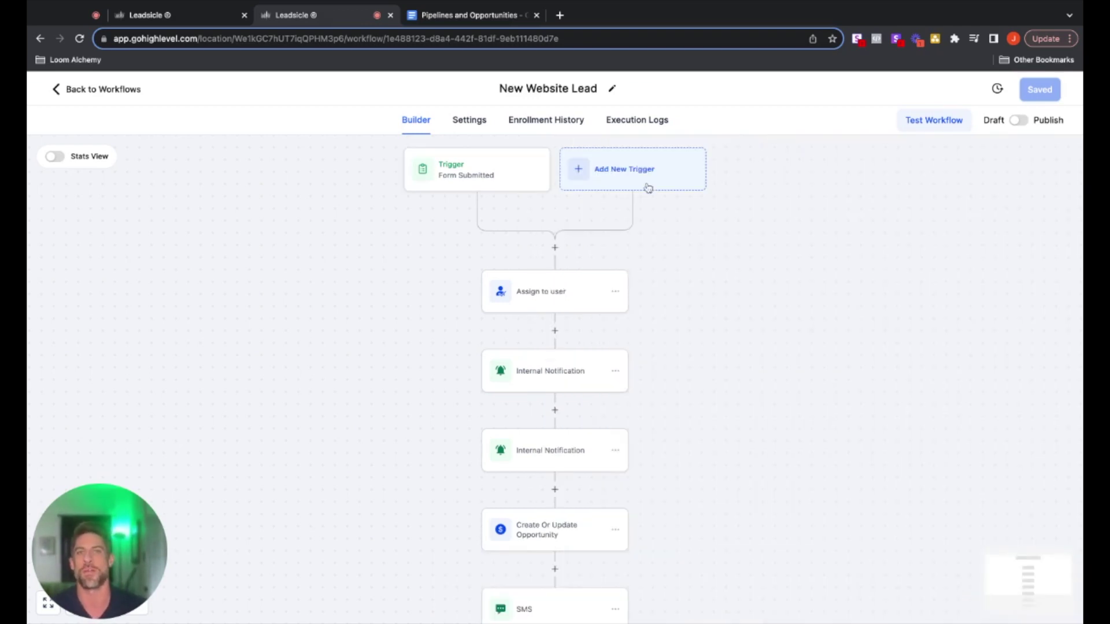
Review the workflow's Assign to user action and the first Internal Notification's SMS message, closing both without saving
click(544, 299)
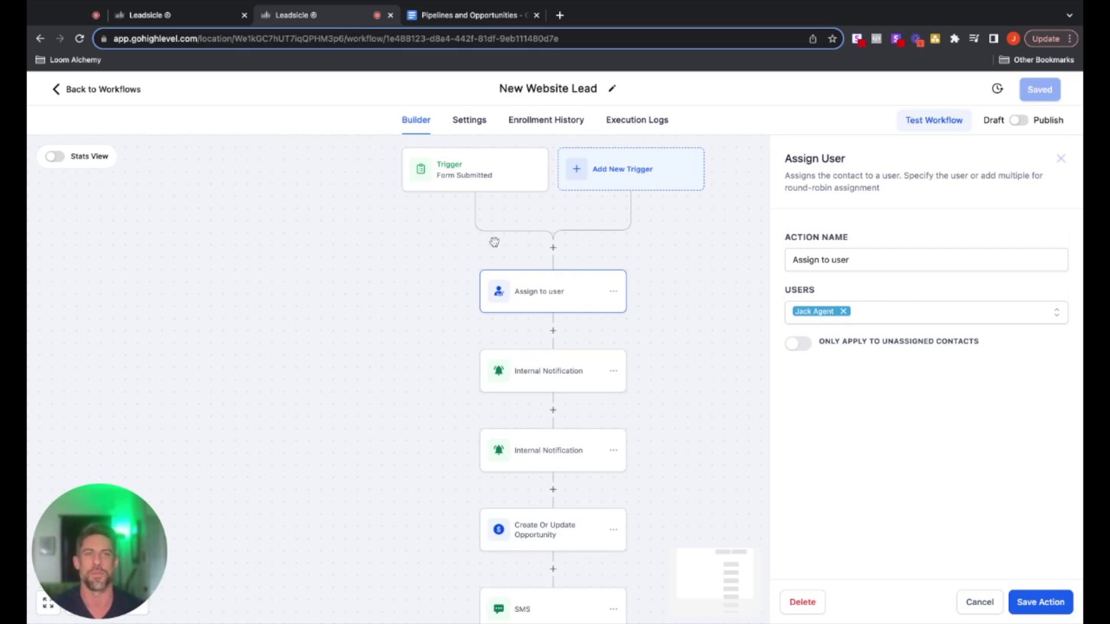
click(981, 601)
scroll(564, 257, down, 1)
scroll(564, 257, down, 1)
click(572, 281)
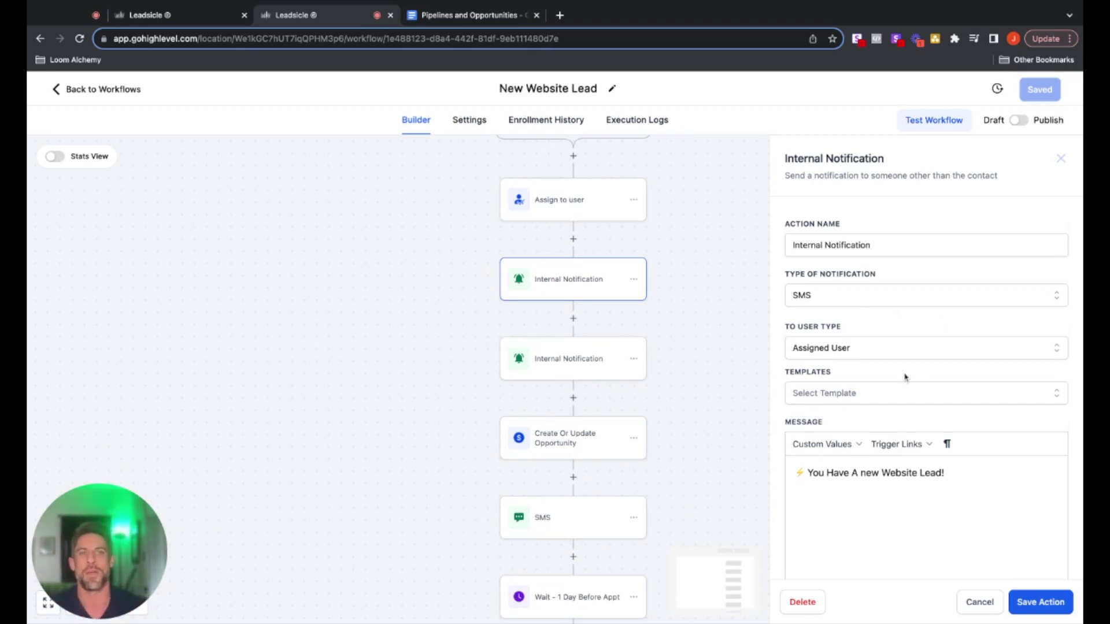
click(965, 472)
drag(966, 472, 761, 459)
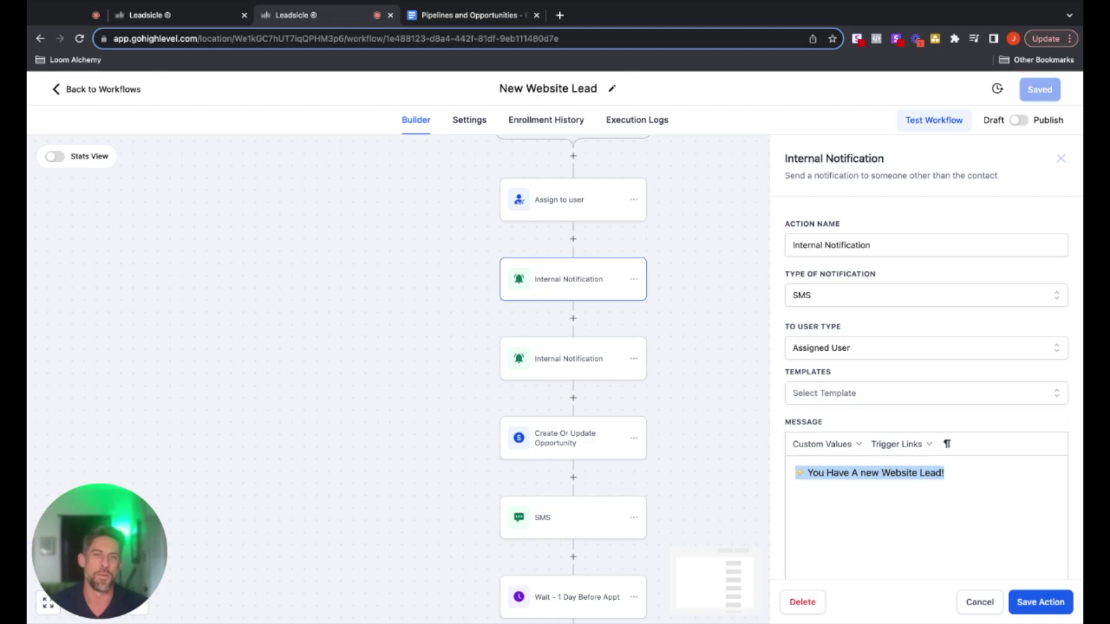
click(979, 601)
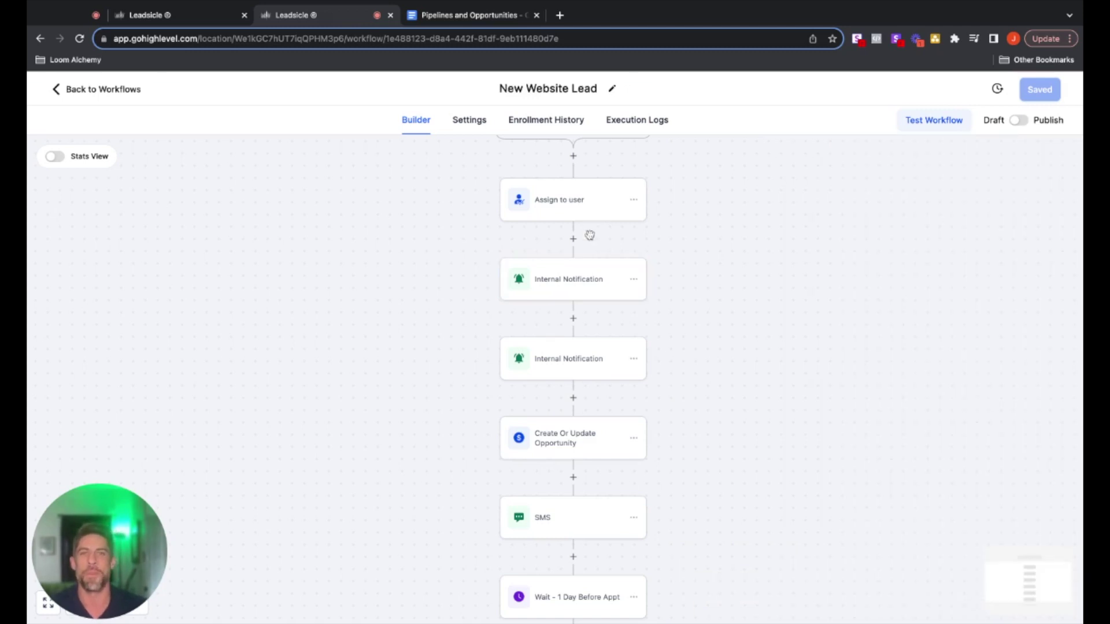
Review the second Internal Notification's type options, sender email and message content, and close it without saving
click(570, 358)
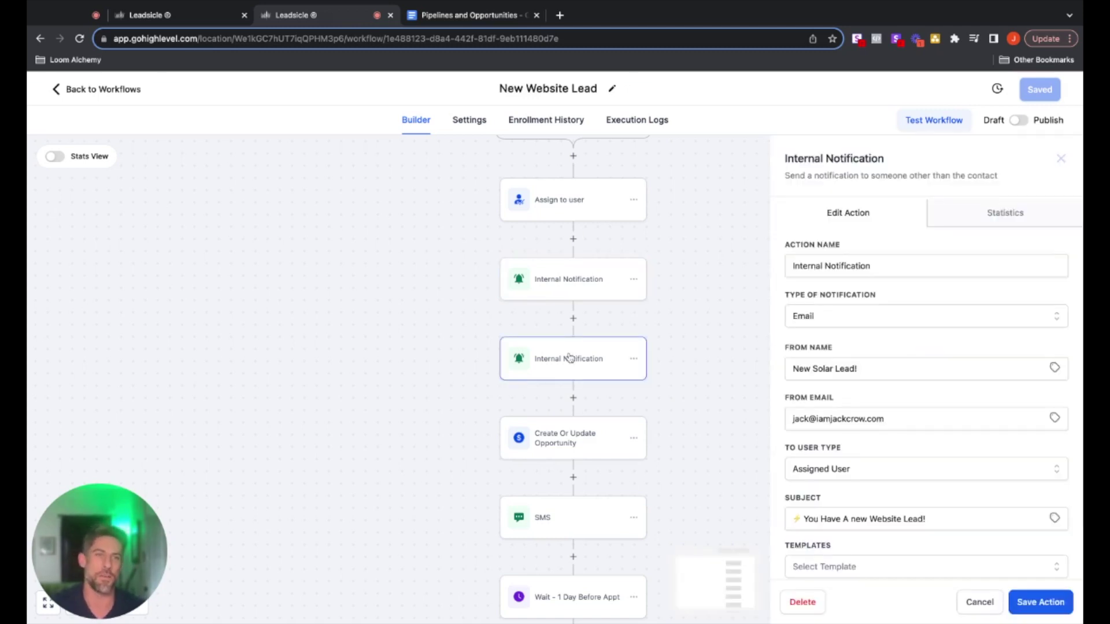
click(839, 317)
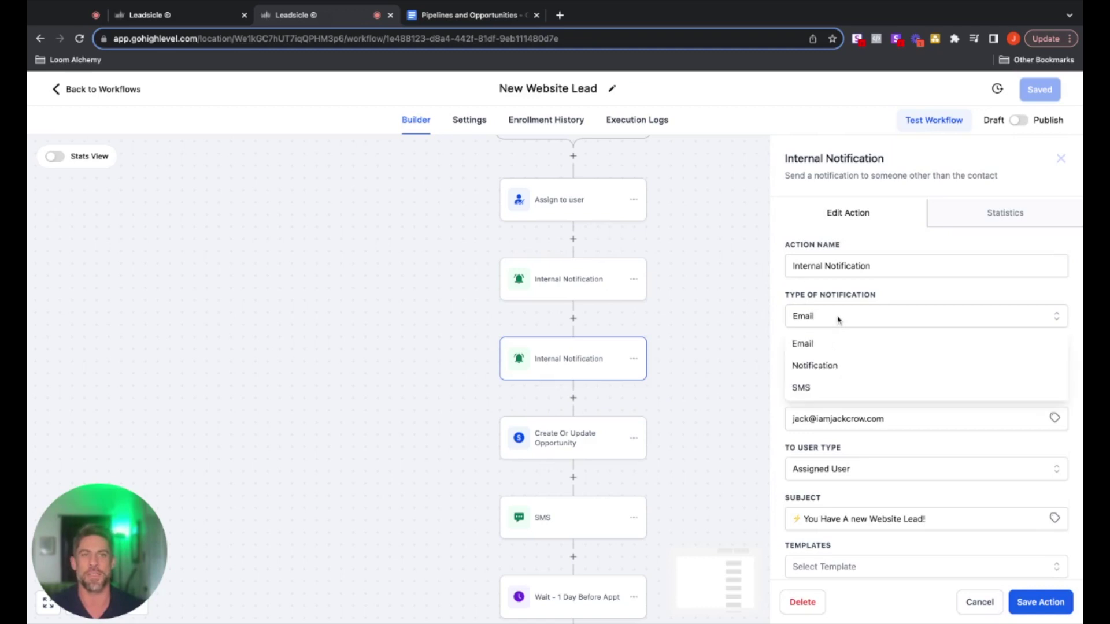
click(883, 419)
drag(884, 419, 836, 404)
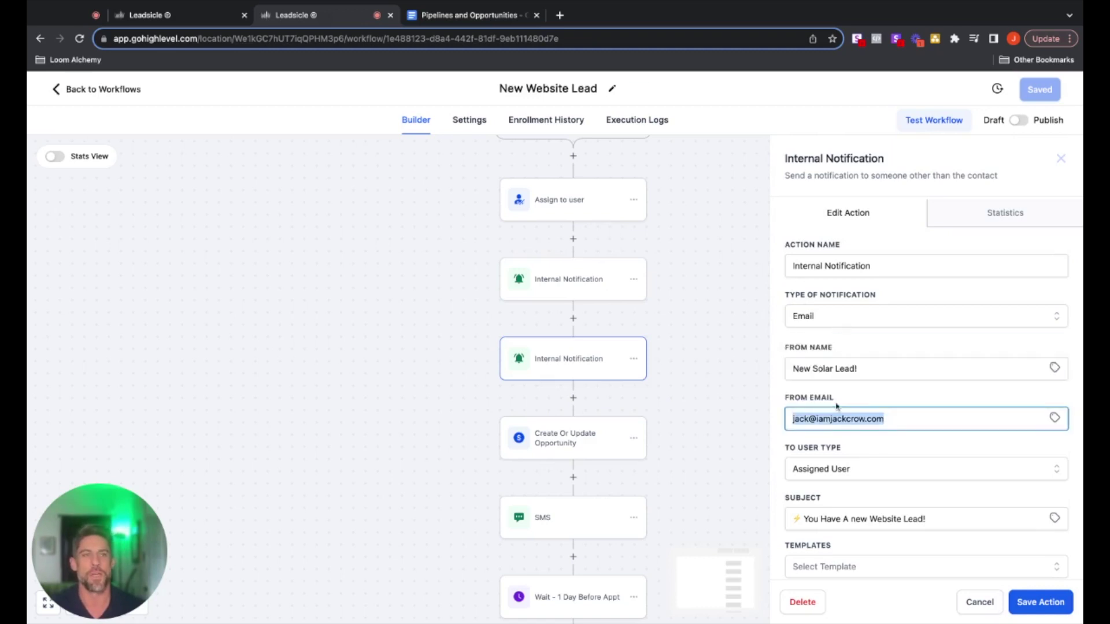
scroll(838, 405, down, 6)
drag(962, 358, 794, 362)
scroll(976, 572, down, 1)
click(980, 602)
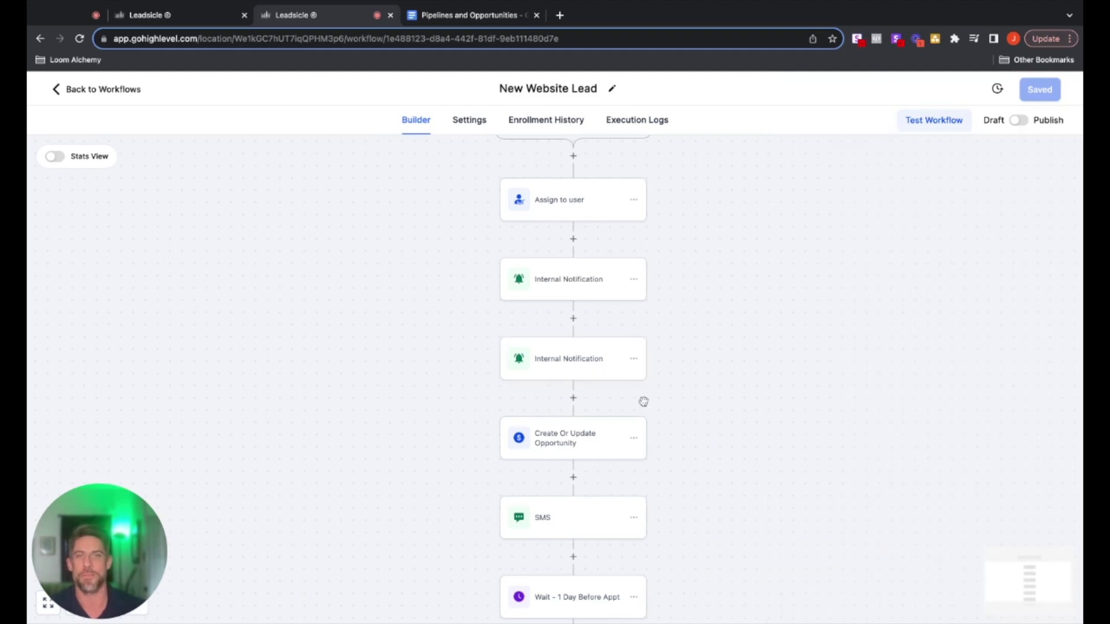
Inspect the Create Or Update Opportunity action's pipeline and stage options, picking New TX Lead Pipeline and New Lead
scroll(580, 359, down, 3)
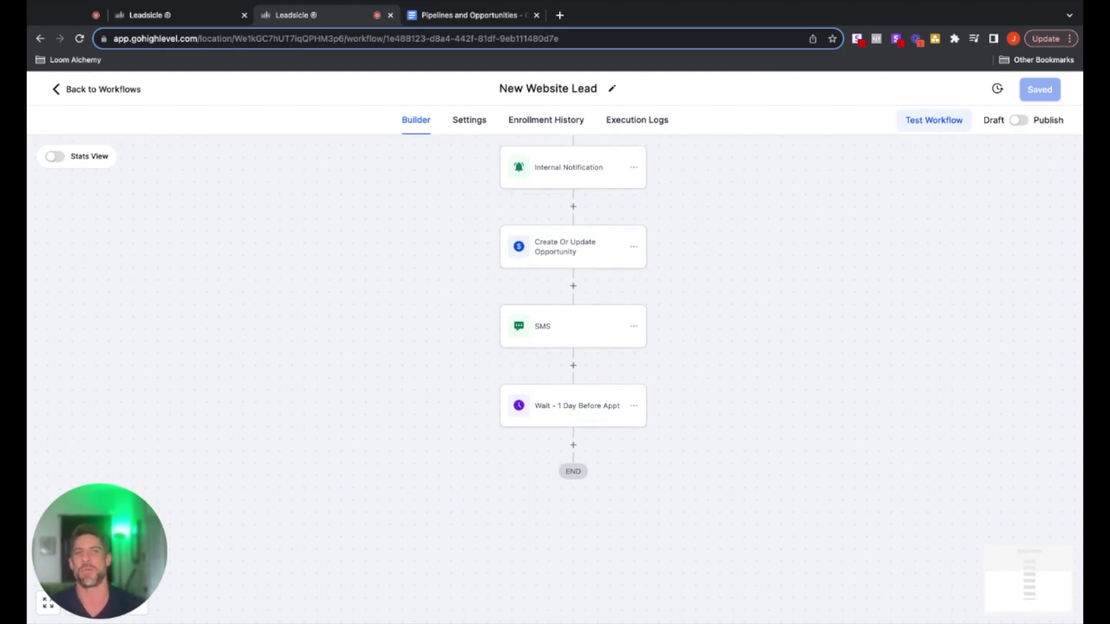
scroll(558, 263, up, 1)
click(557, 259)
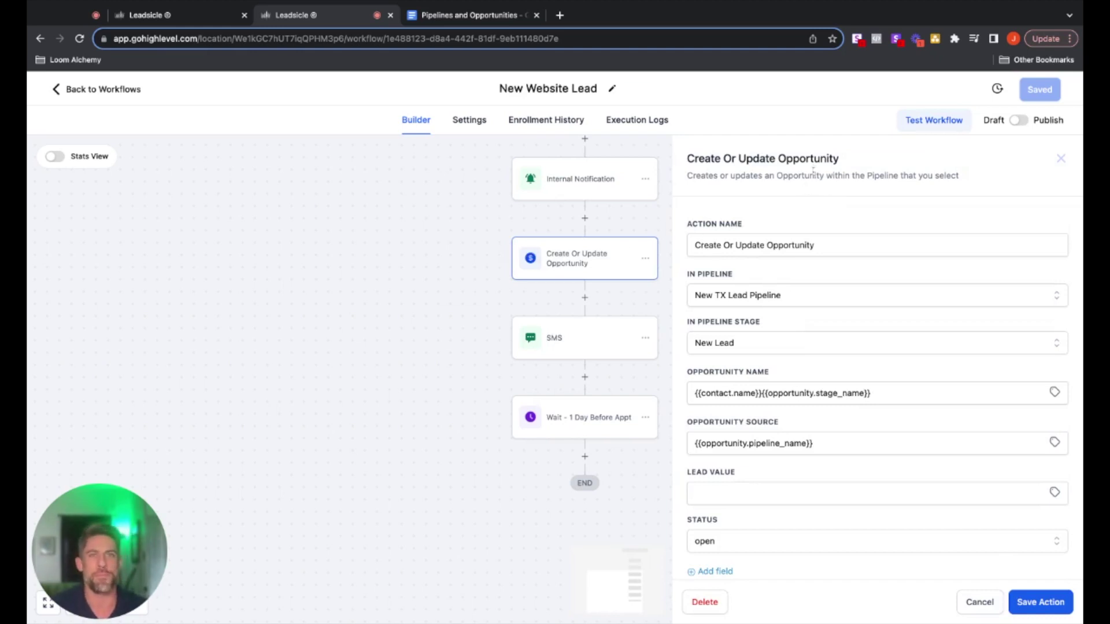
triple_click(821, 248)
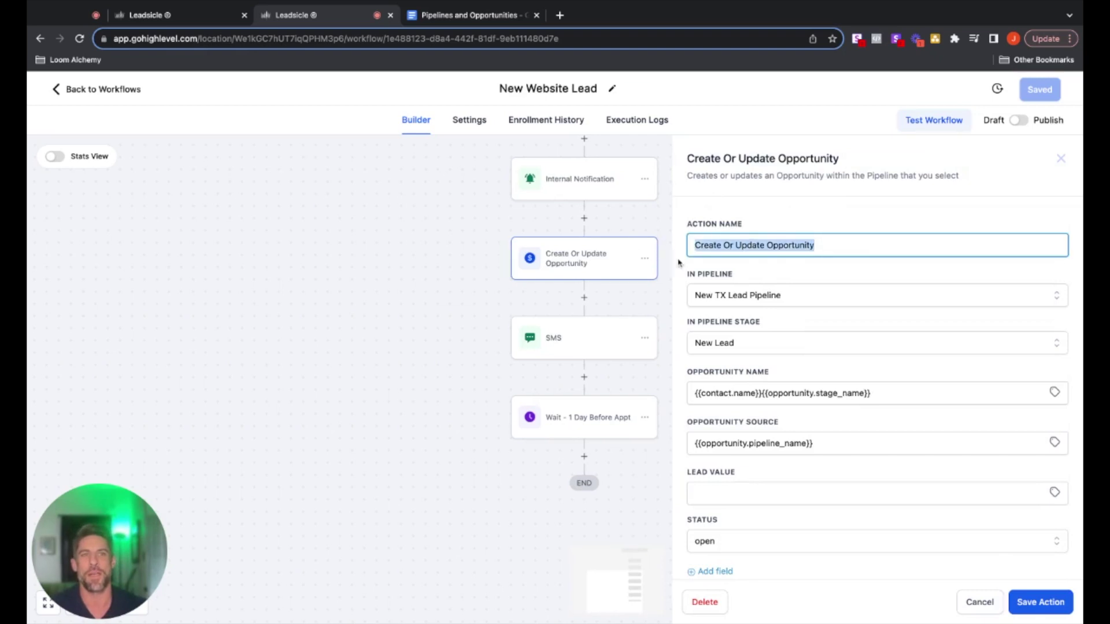
click(762, 297)
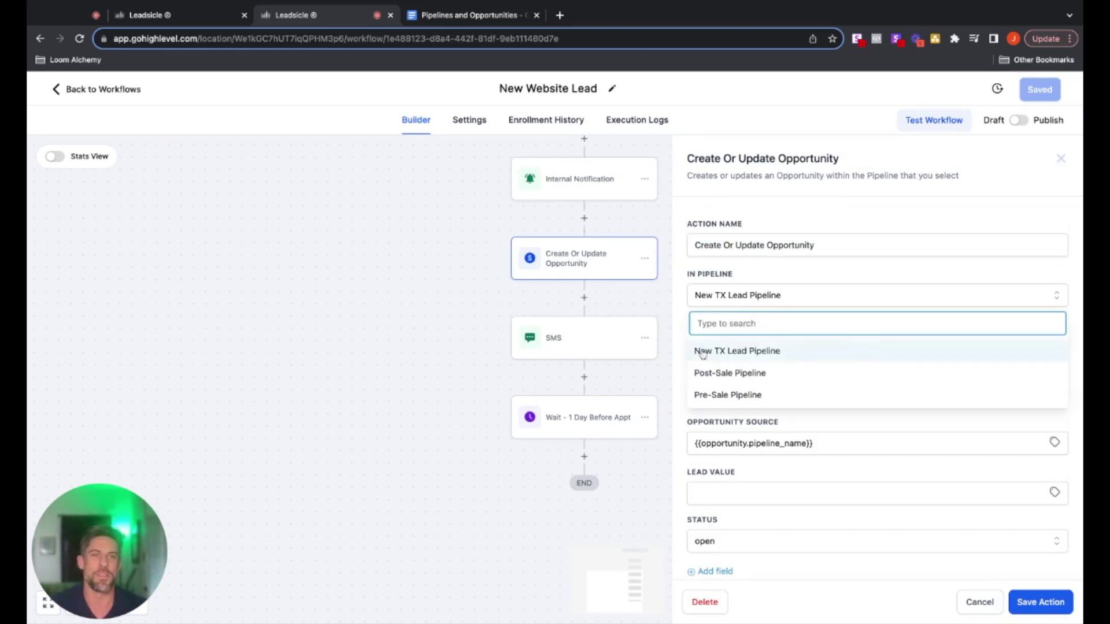
click(747, 352)
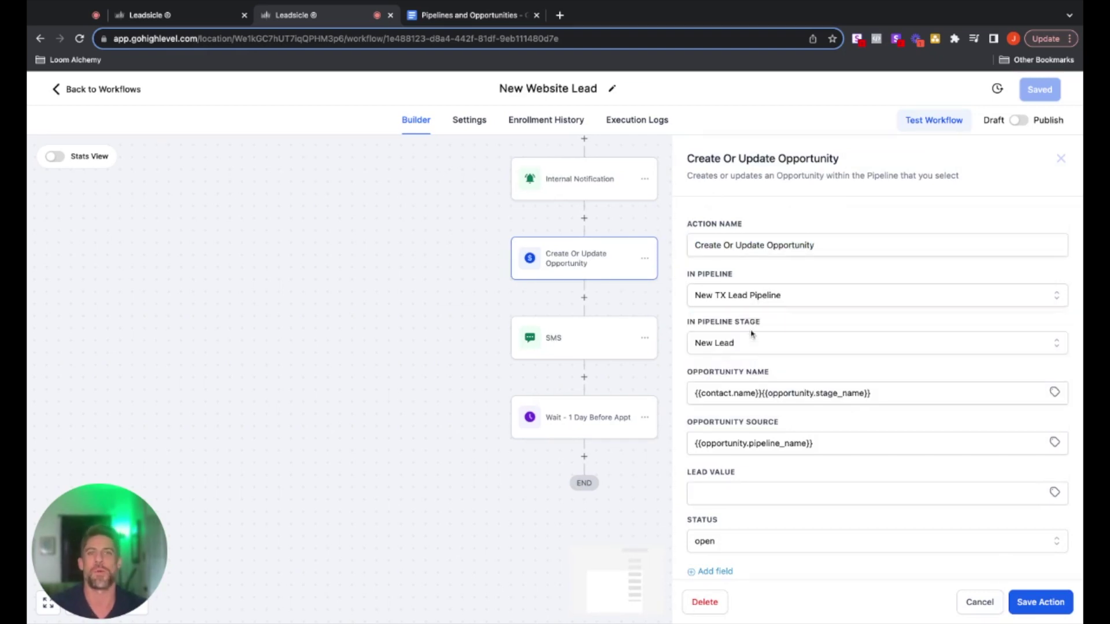
click(762, 298)
click(749, 354)
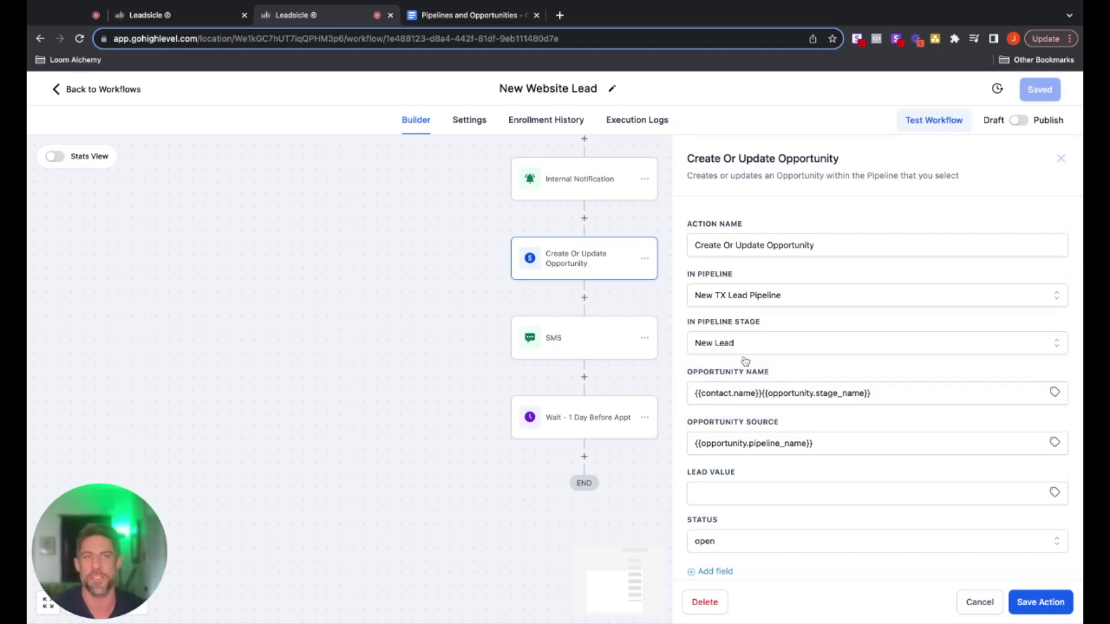
scroll(749, 340, down, 1)
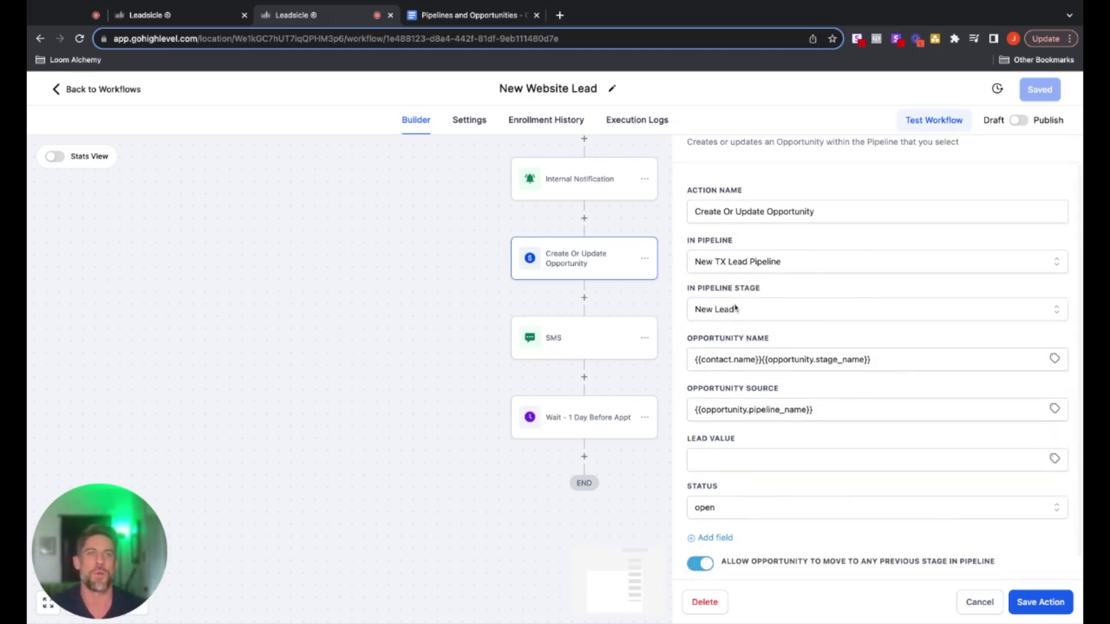
click(738, 311)
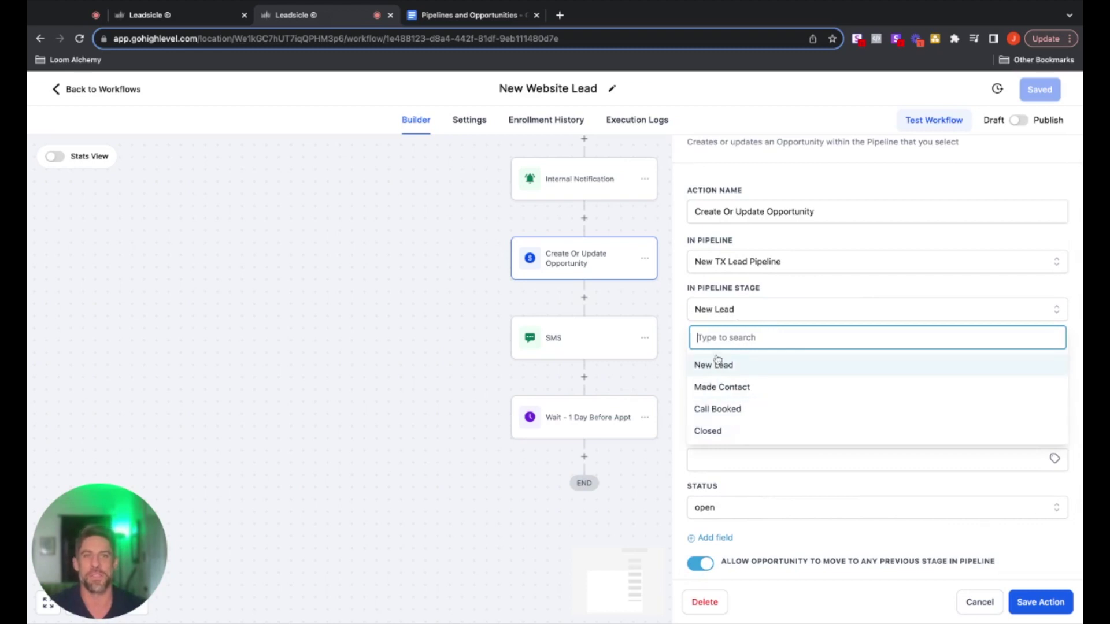
click(738, 367)
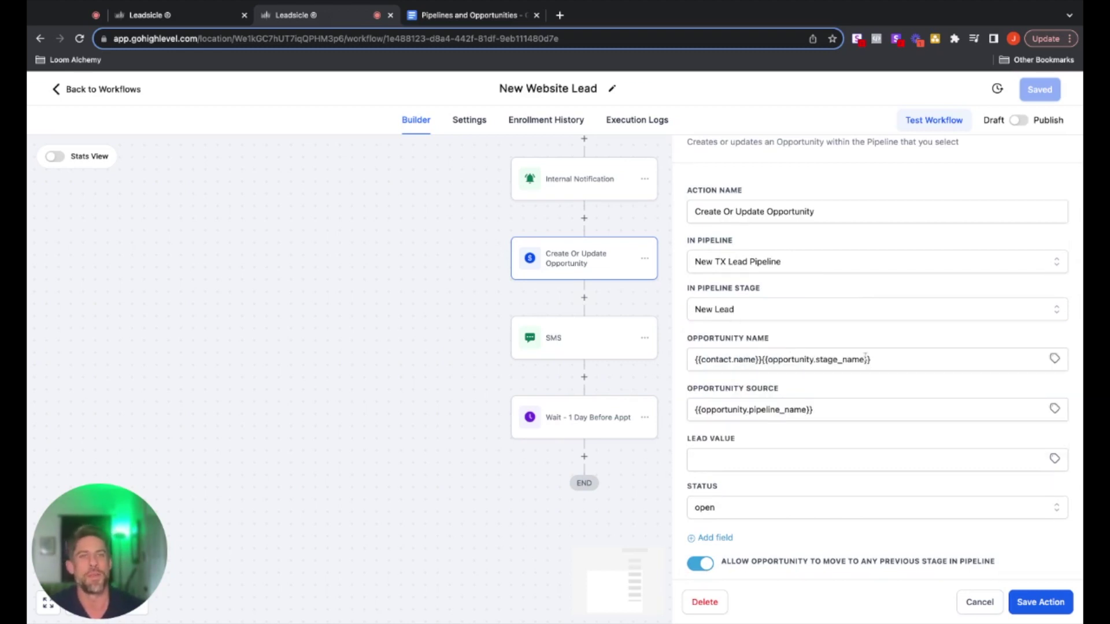
Review the opportunity name and opportunity source placeholders in the action, and close it without saving
drag(883, 360, 691, 360)
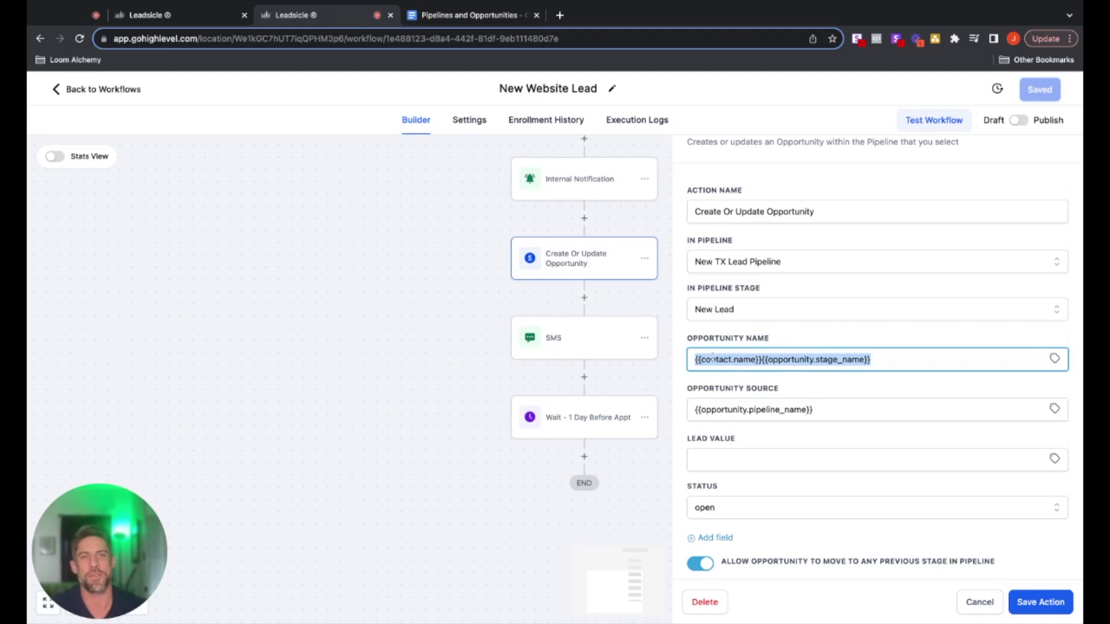
scroll(851, 382, up, 1)
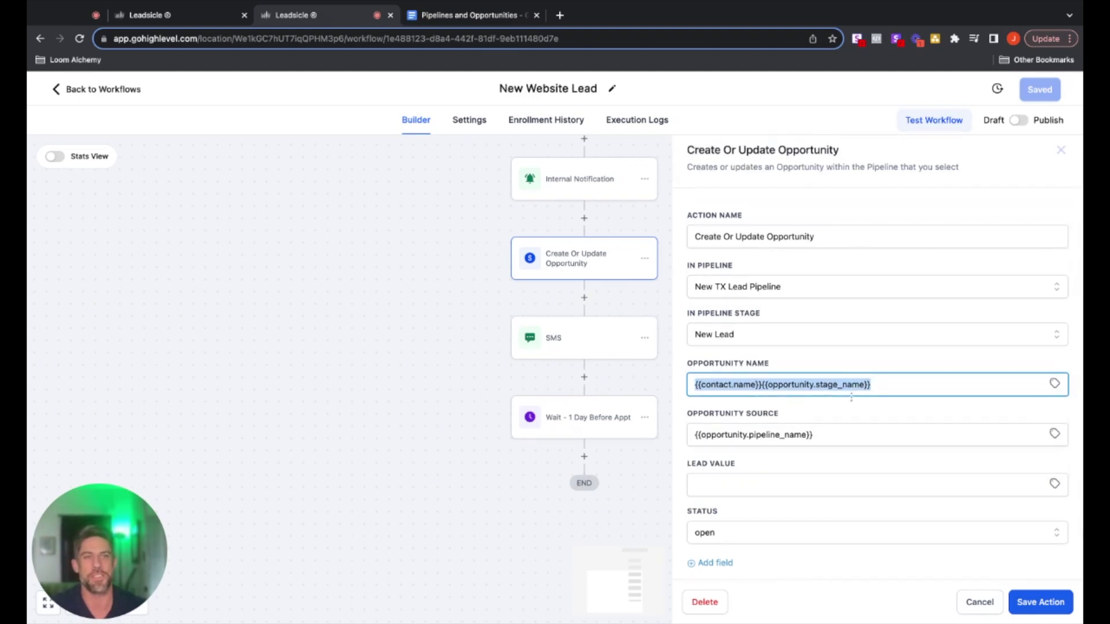
scroll(838, 387, down, 2)
click(817, 381)
triple_click(830, 382)
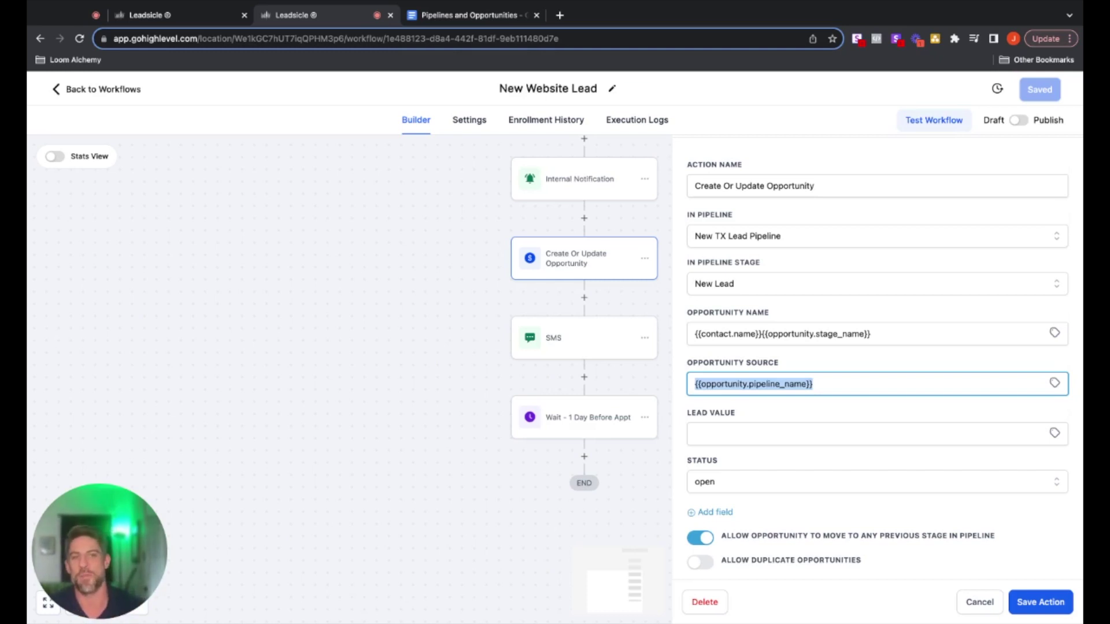
click(973, 604)
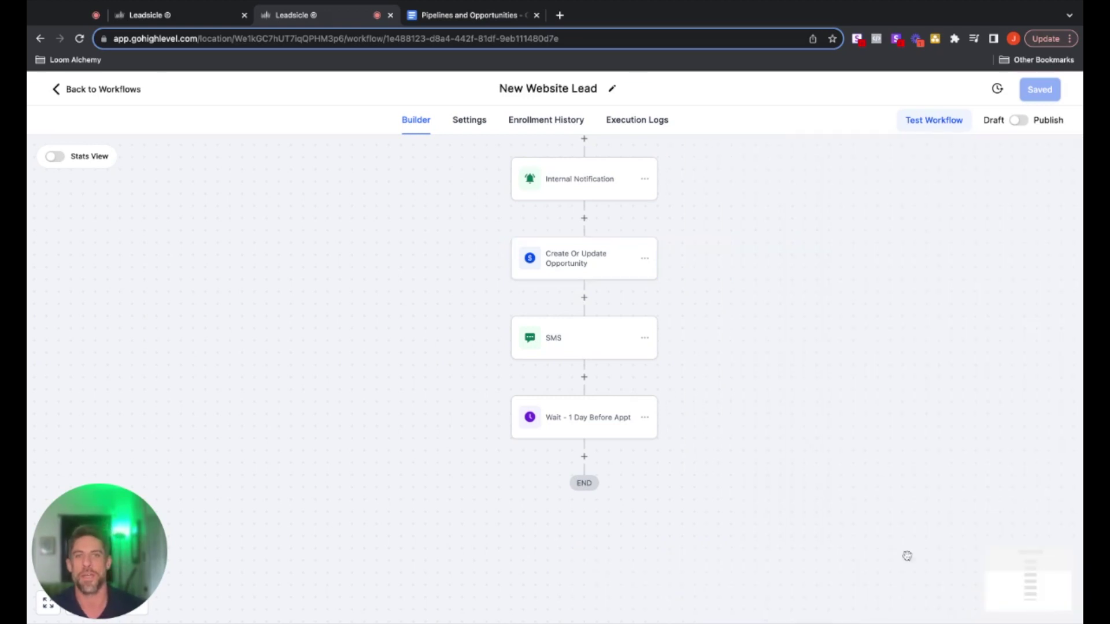
Correct the misspelled "bookng" to "booking" in the SMS action's message, review the full text, and save the action
click(555, 326)
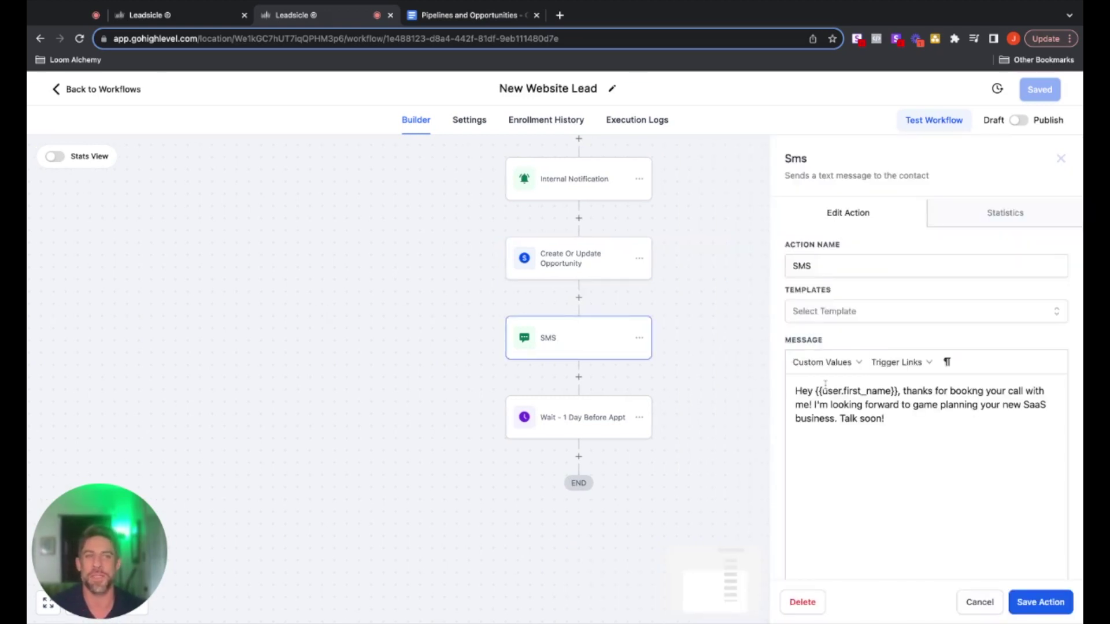
click(972, 391)
text(i)
drag(796, 391, 905, 392)
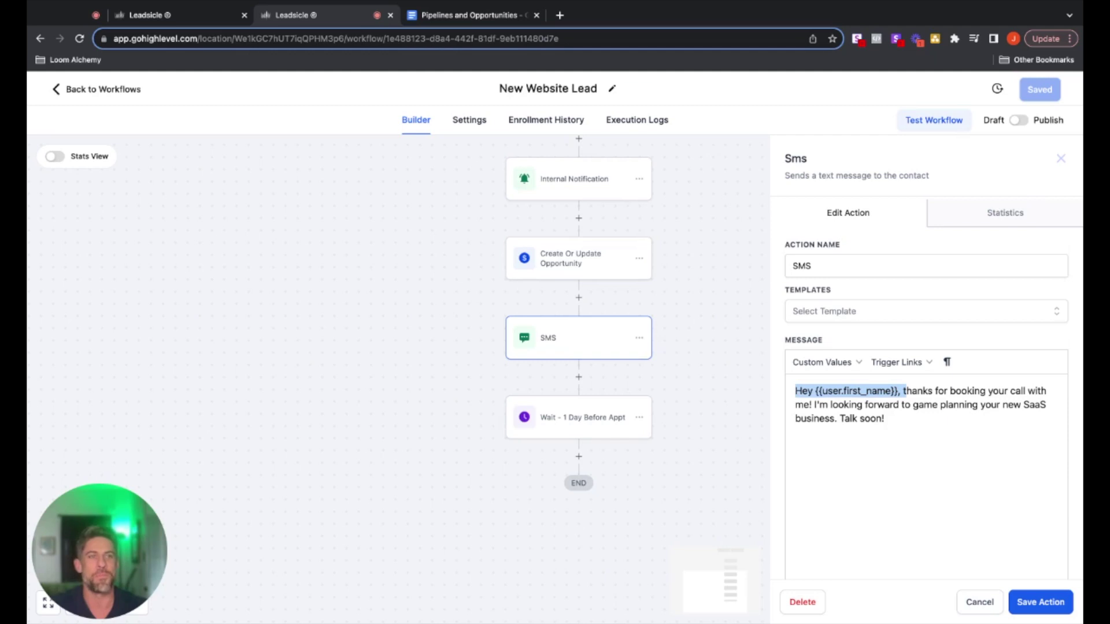
drag(905, 391, 884, 418)
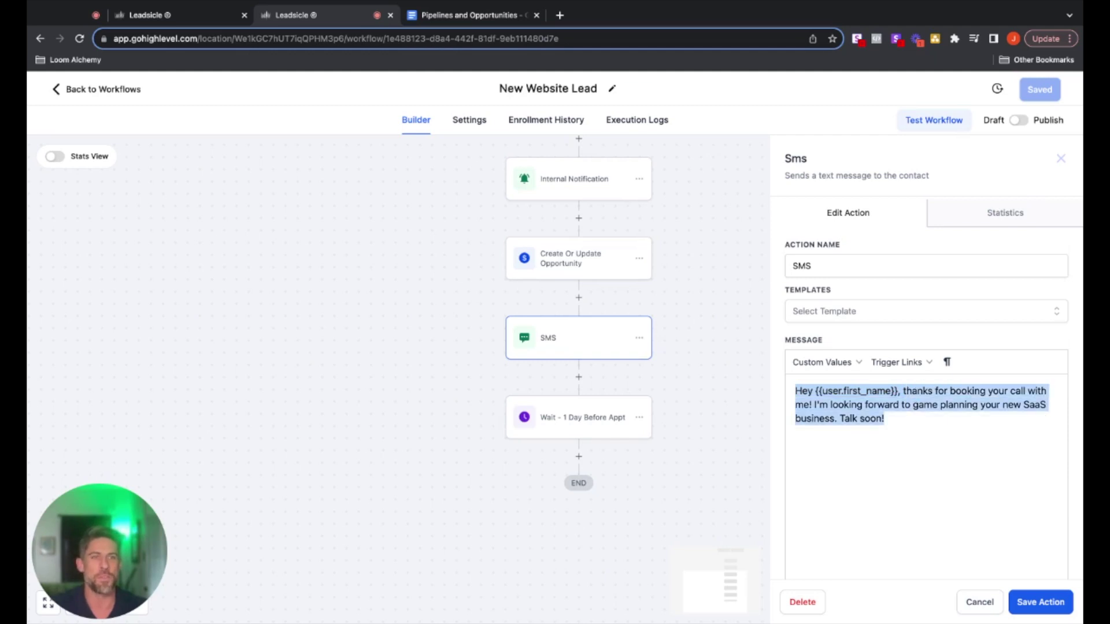
click(1029, 601)
Review the Wait - 1 Day Before Appt action, pick Event / Appointment time as its wait type, and save the action and workflow
click(591, 423)
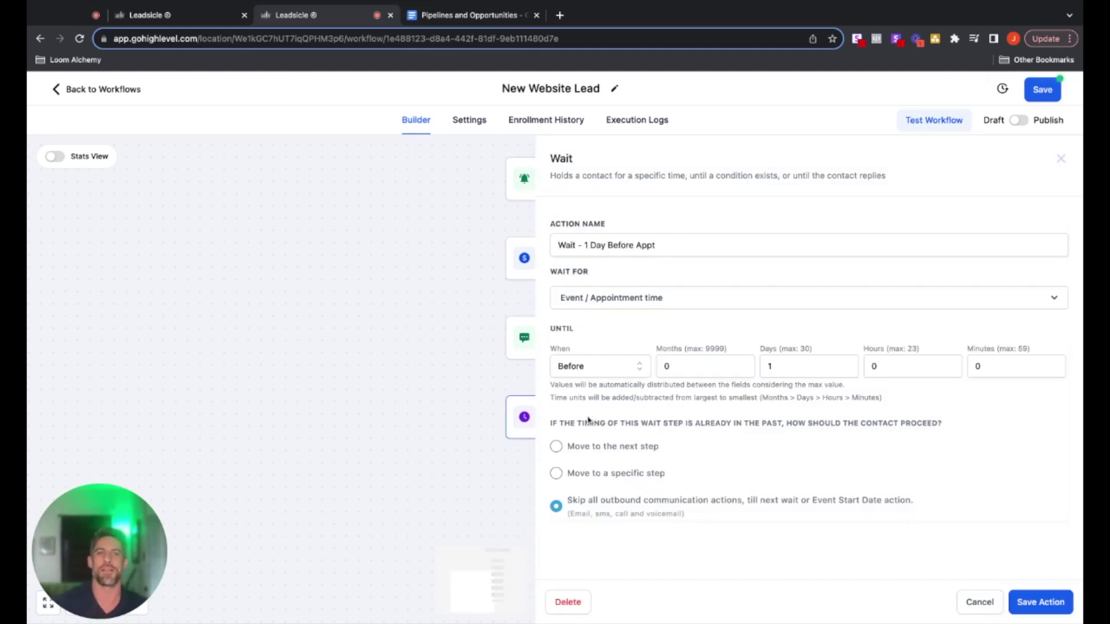
click(979, 602)
click(584, 434)
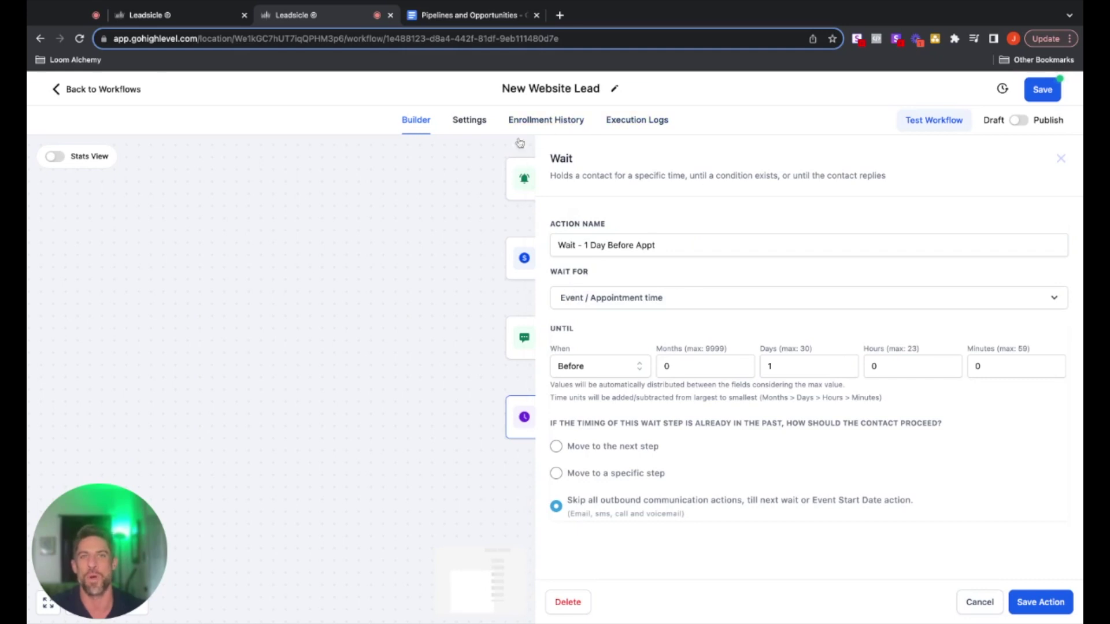
click(669, 247)
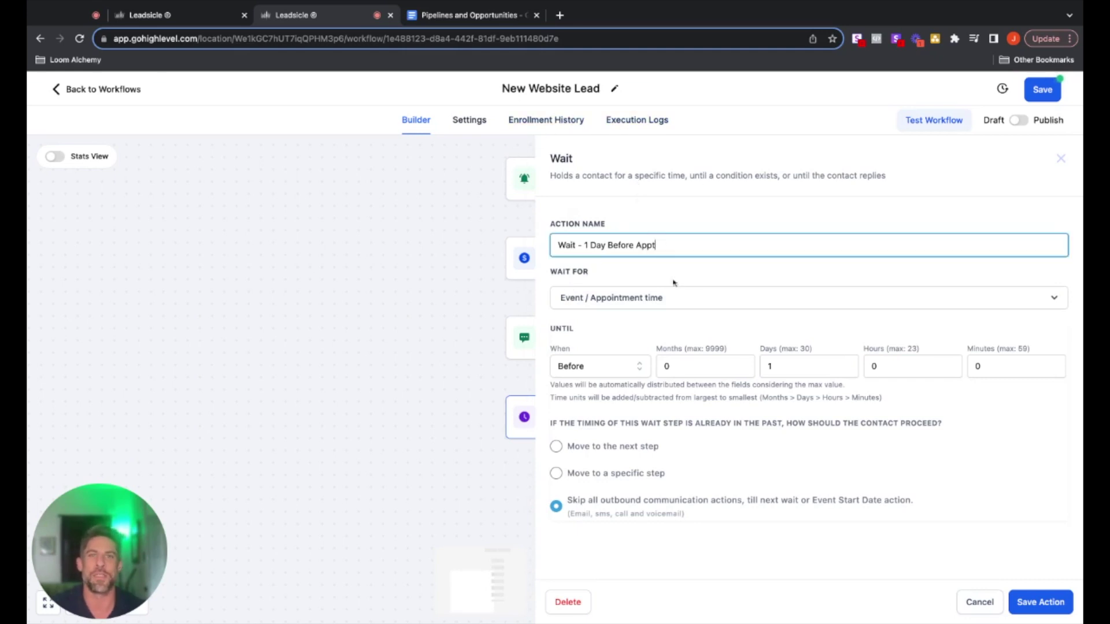
click(679, 301)
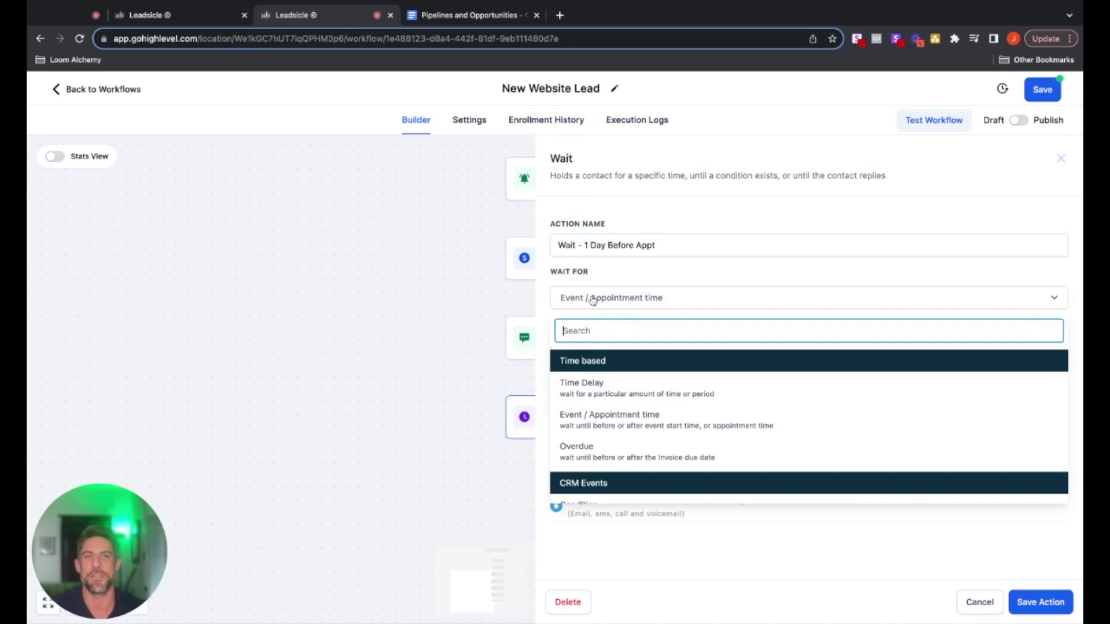
click(610, 415)
triple_click(670, 247)
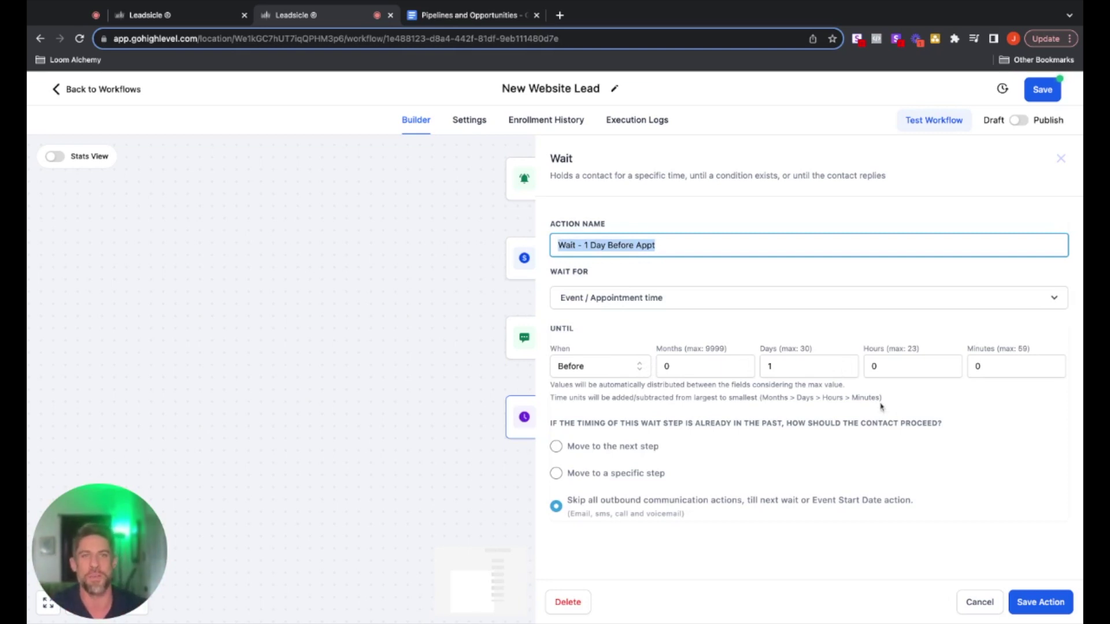
click(1029, 607)
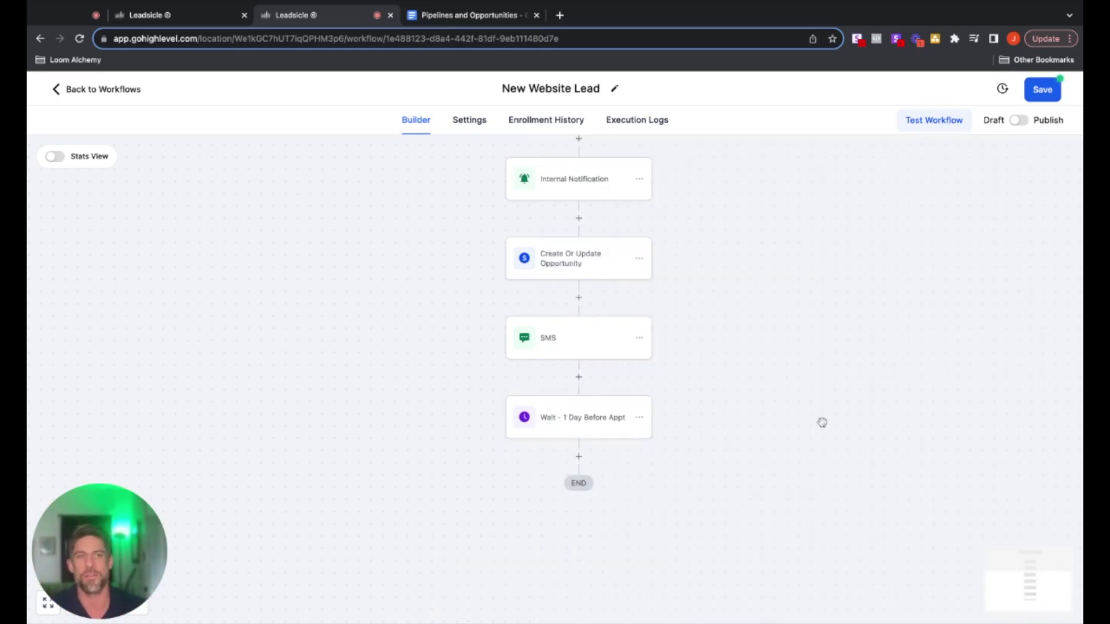
click(1044, 96)
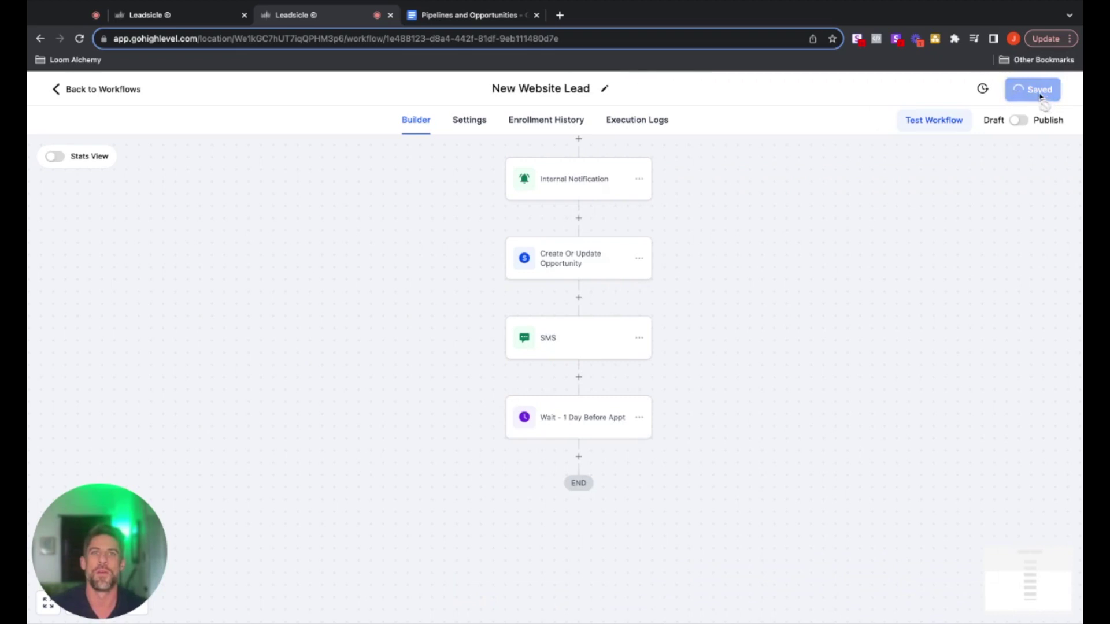
Leave the workflow, view the contacts list, and examine the stages of the Pre-Sale Pipeline on the Opportunities board
click(92, 89)
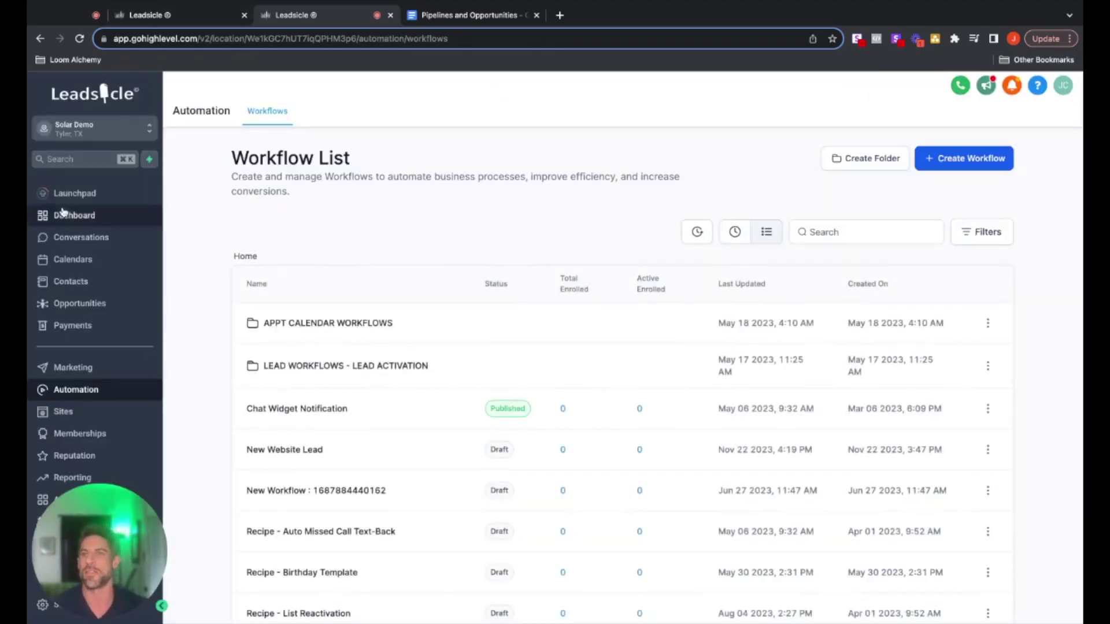
click(72, 282)
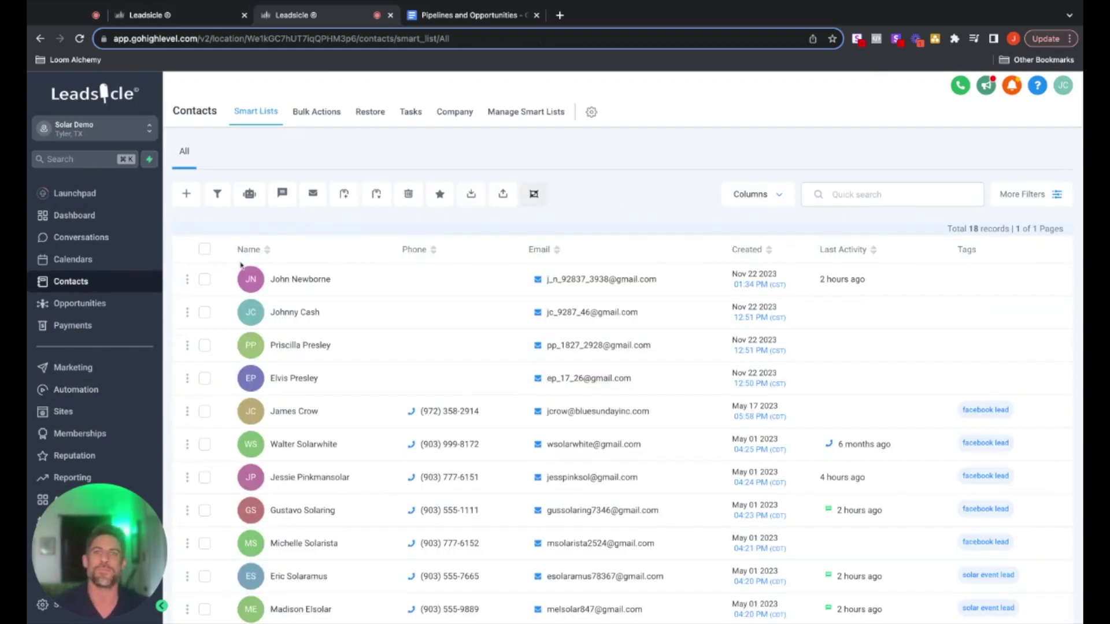
click(100, 306)
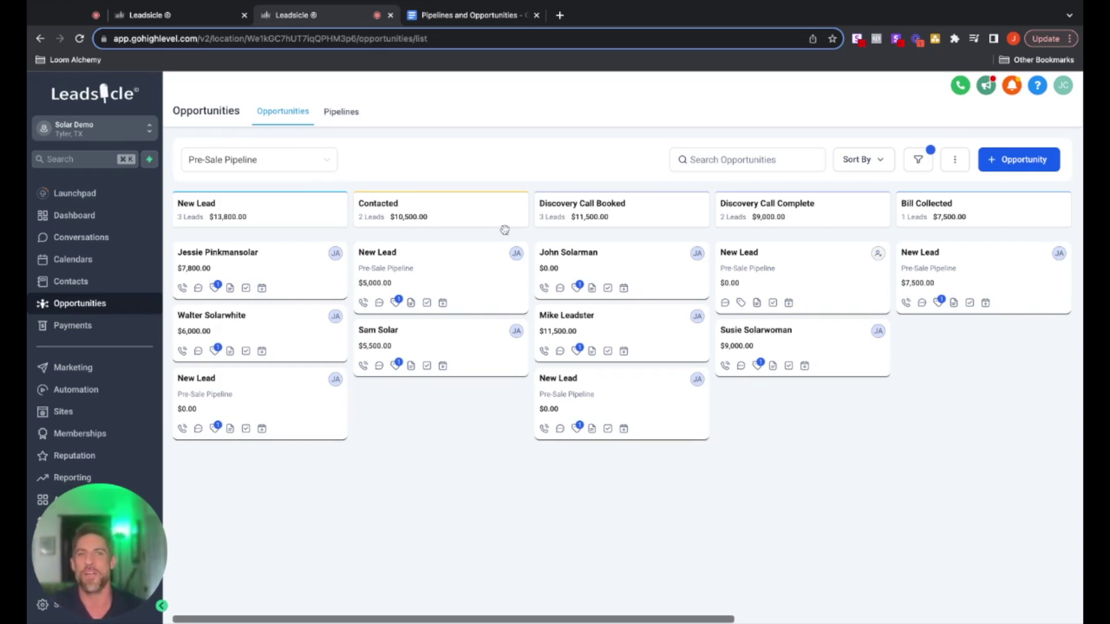
scroll(721, 220, right, 10)
scroll(721, 224, left, 10)
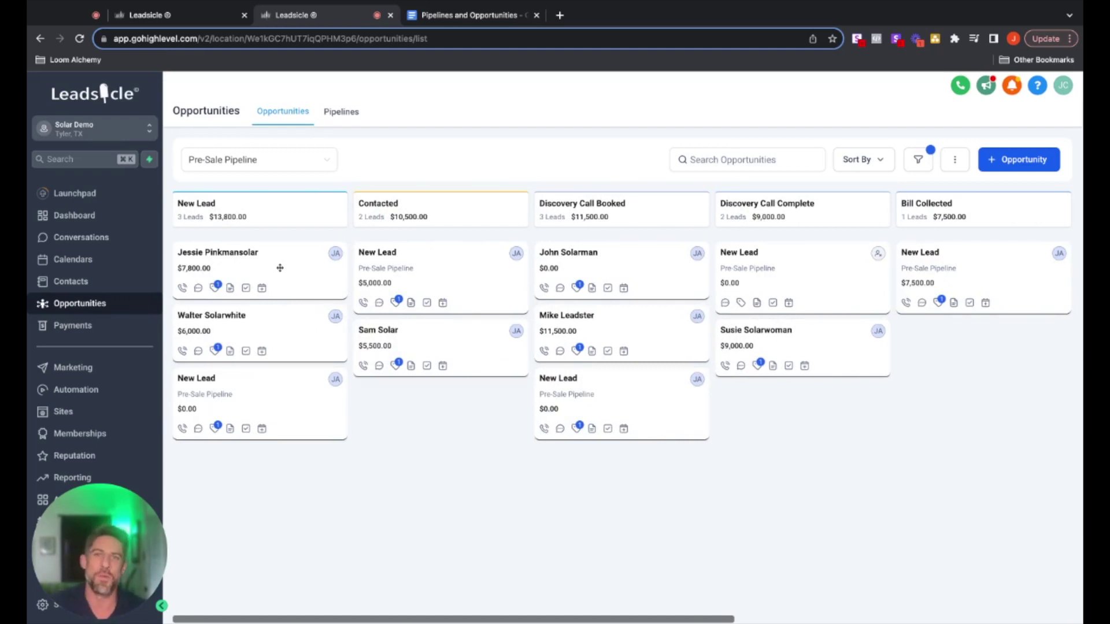
Move the $7,800 opportunity from New Lead to Contacted, and the $5,500 opportunity from Contacted to New Lead
drag(280, 268, 466, 400)
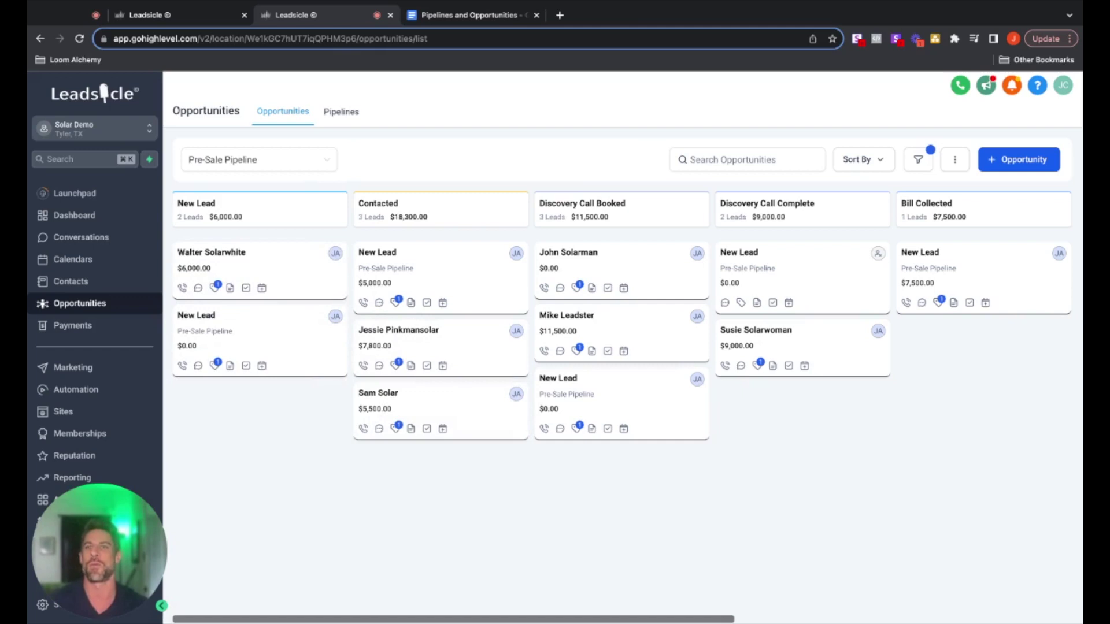
drag(441, 422, 269, 415)
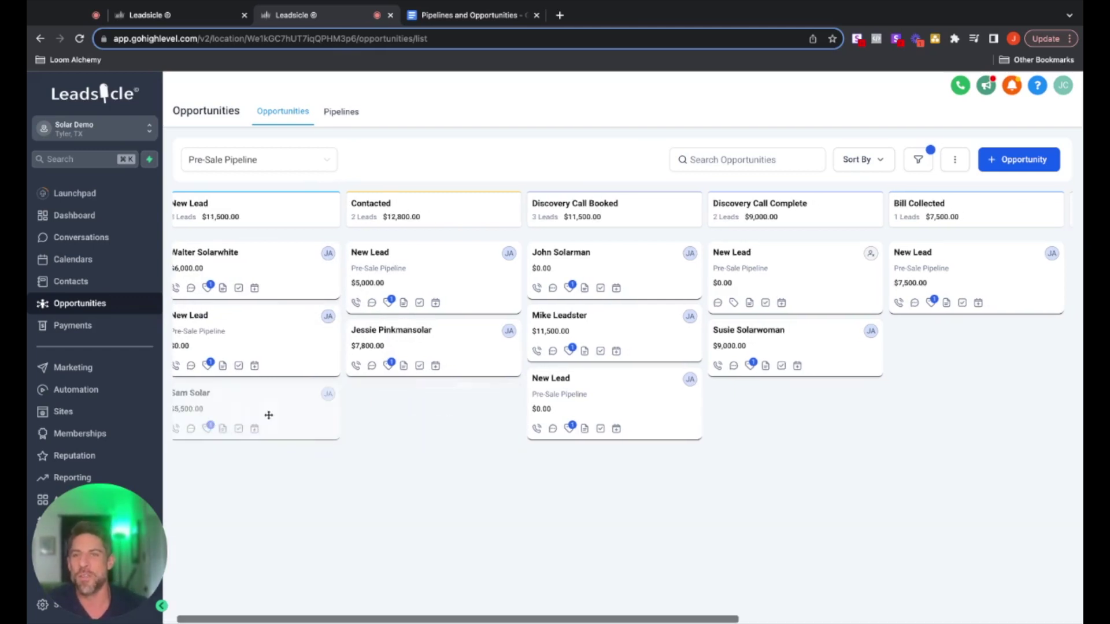
Open the Sales & Installation Pipeline Client Update Workflow and review the pipeline filter of its Pipeline Stage Changed trigger
click(81, 389)
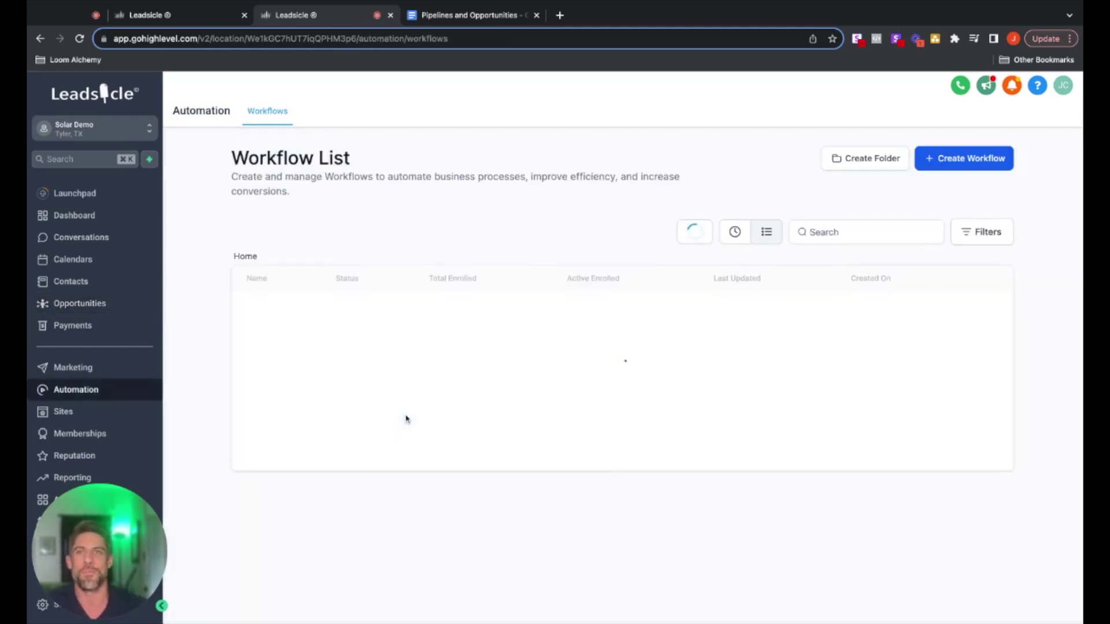
scroll(408, 413, down, 3)
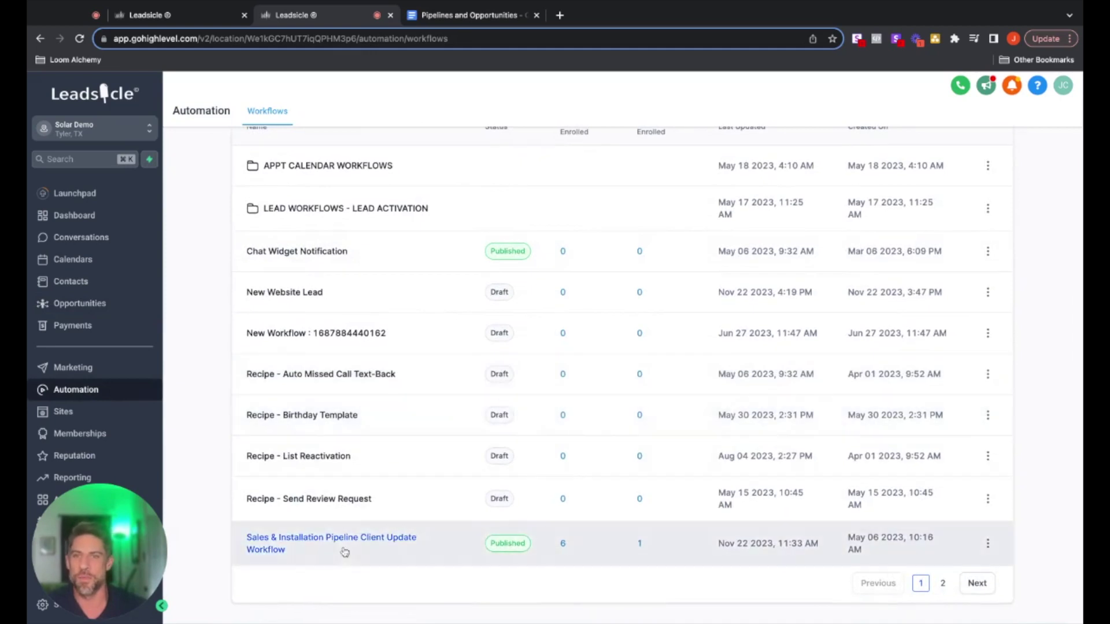
click(330, 539)
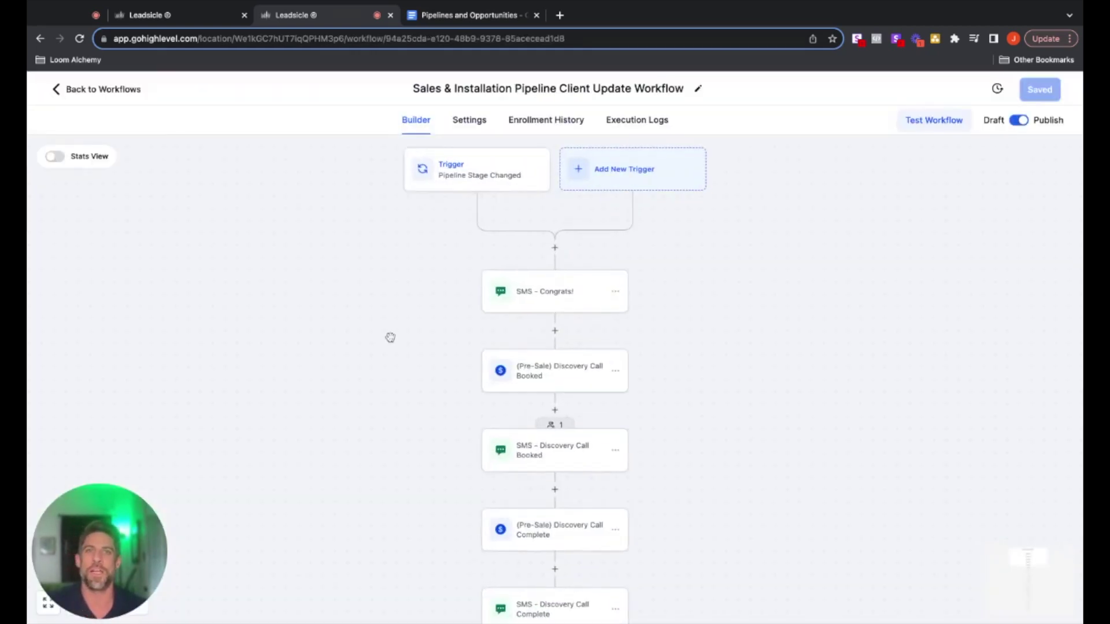
click(453, 175)
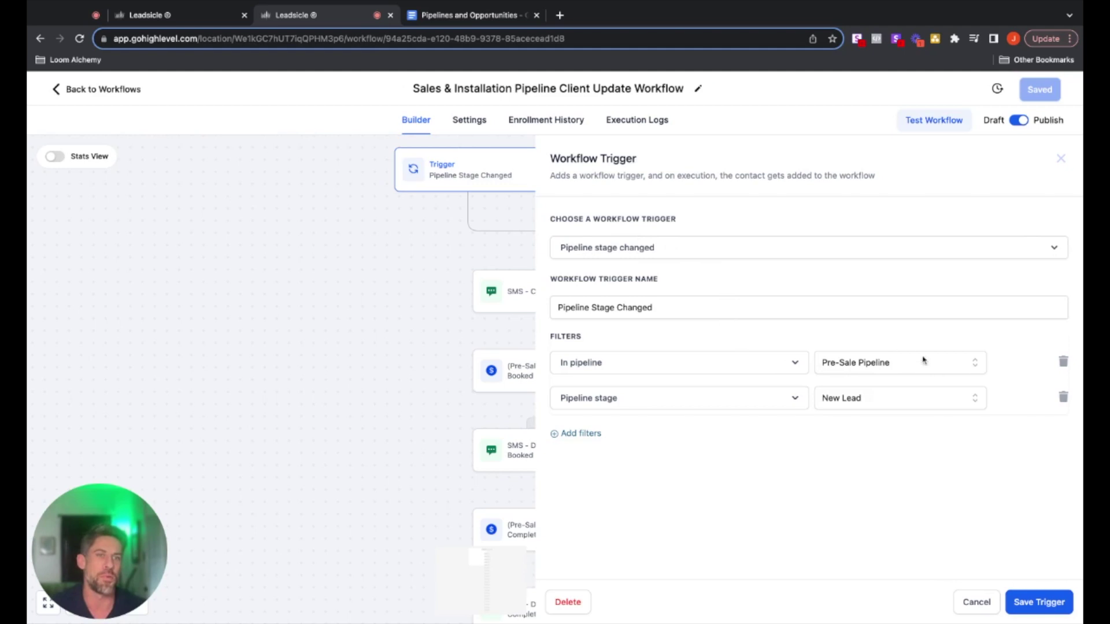
click(862, 364)
click(848, 327)
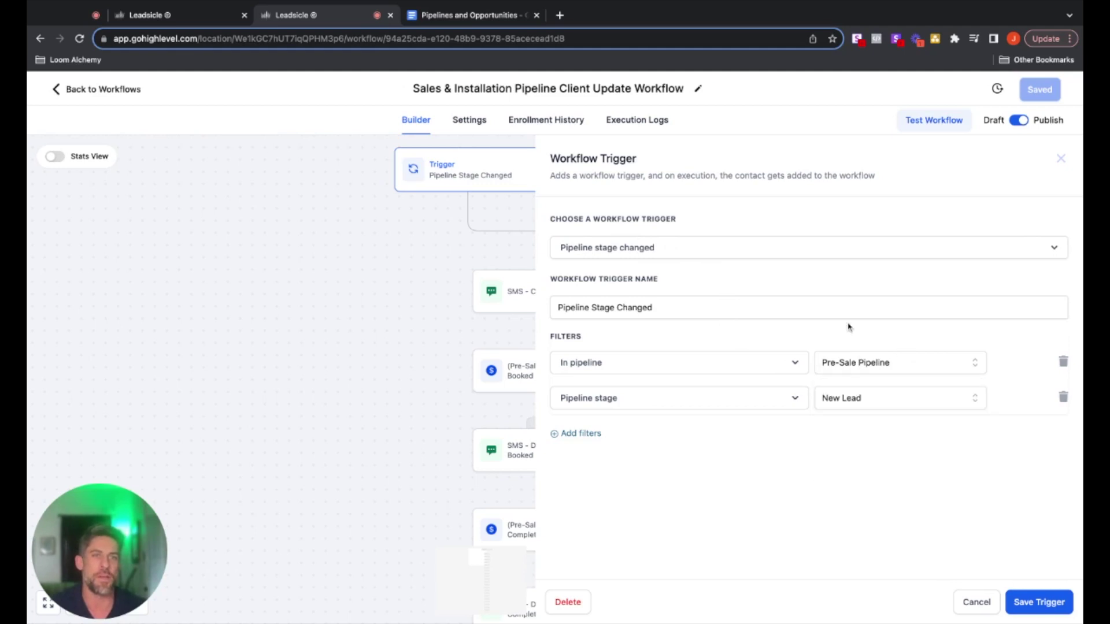
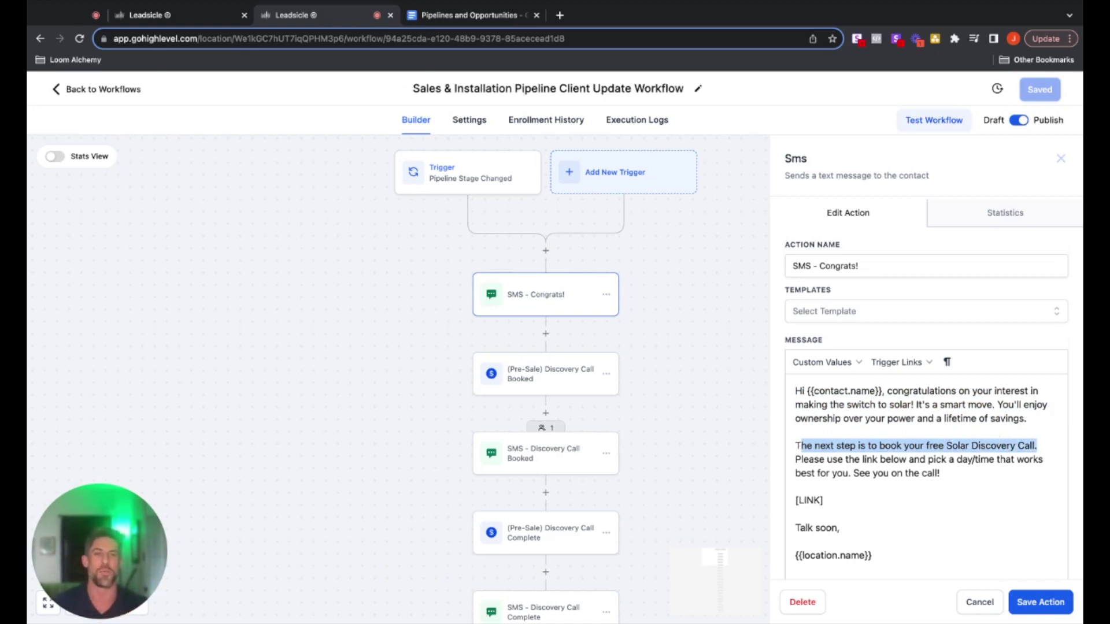
Review the SMS - Congrats! message, highlighting its [LINK] placeholder, and close the action without saving
click(893, 498)
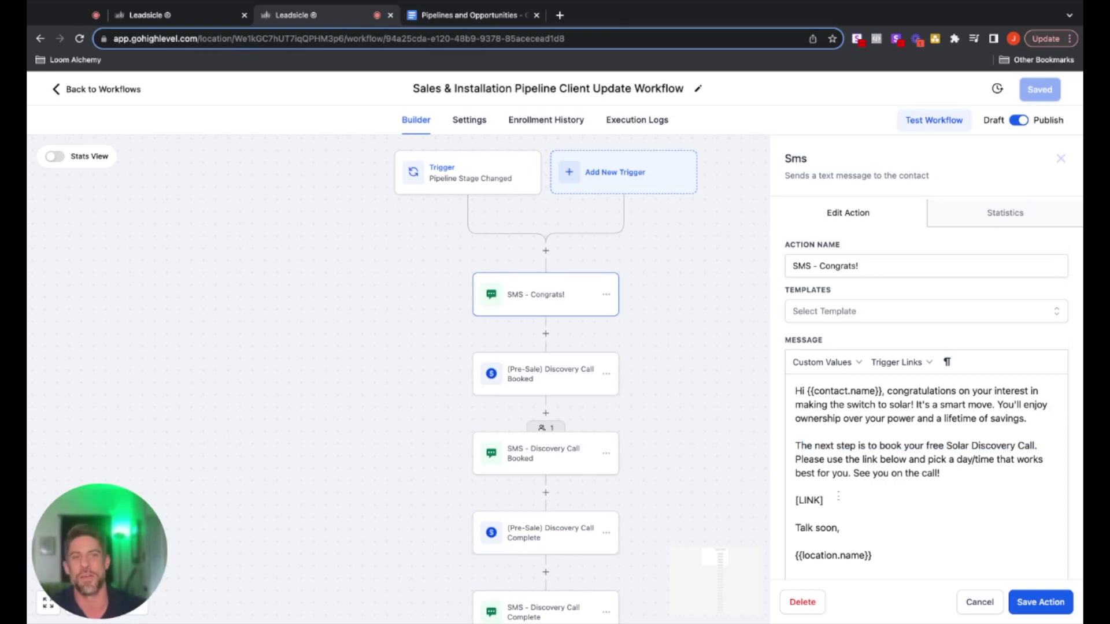
key(shift+Left)
key(shift+Left)
key(shift+Left)
key(shift+Left)
key(shift+Left)
key(shift+Left)
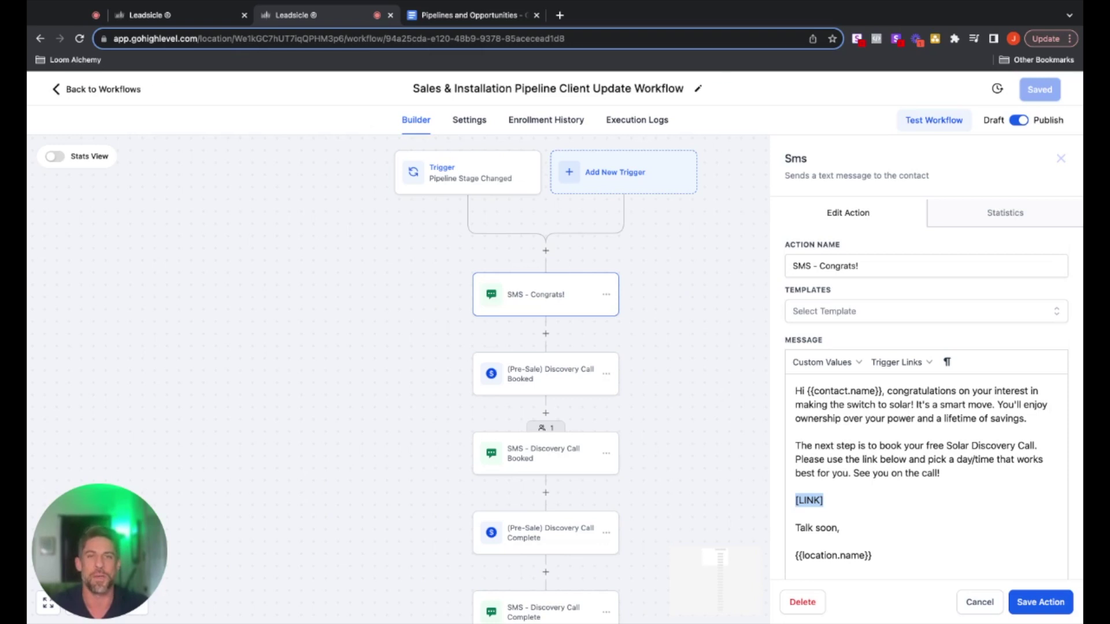
click(844, 470)
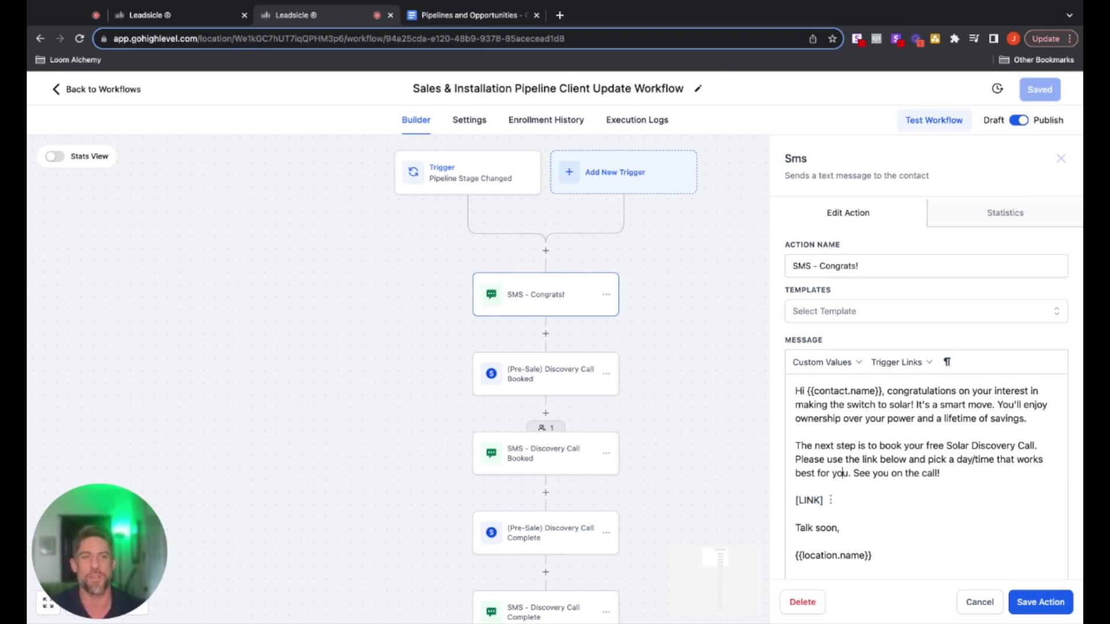
drag(825, 500, 794, 500)
click(977, 602)
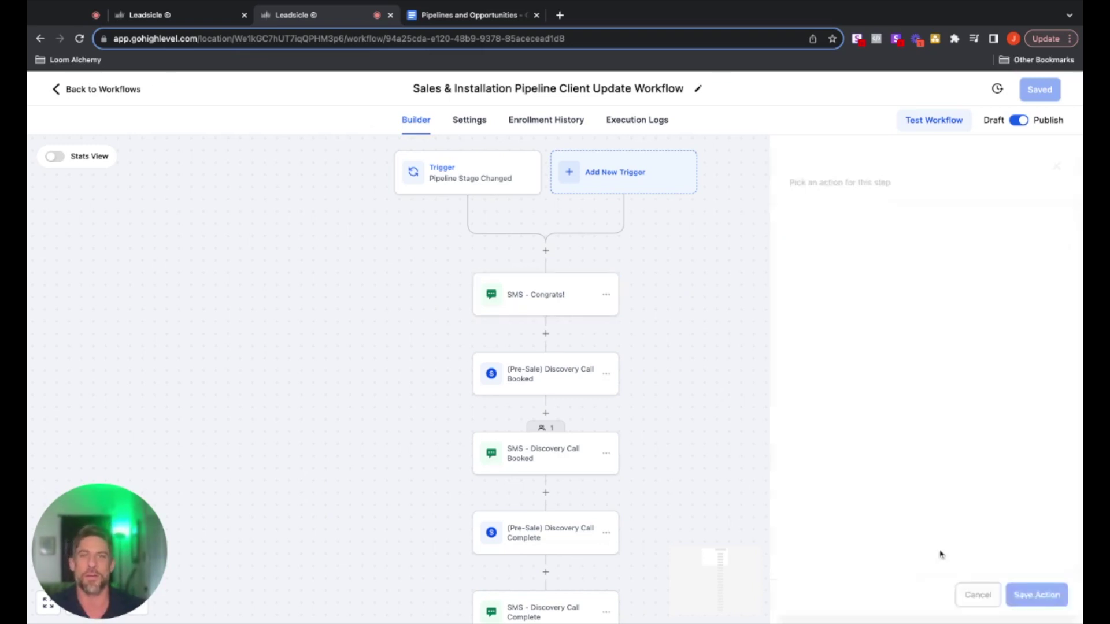
Move the $7,800 opportunity from Contacted to Discovery Call Booked on the Opportunities board, and return to the client update workflow
scroll(585, 320, down, 2)
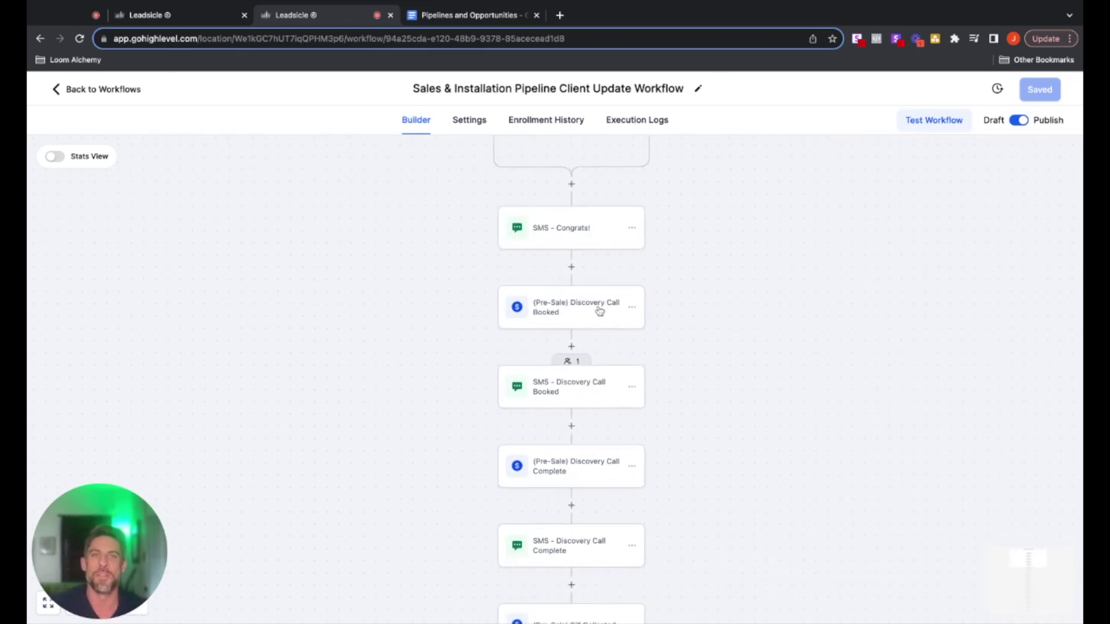
click(191, 22)
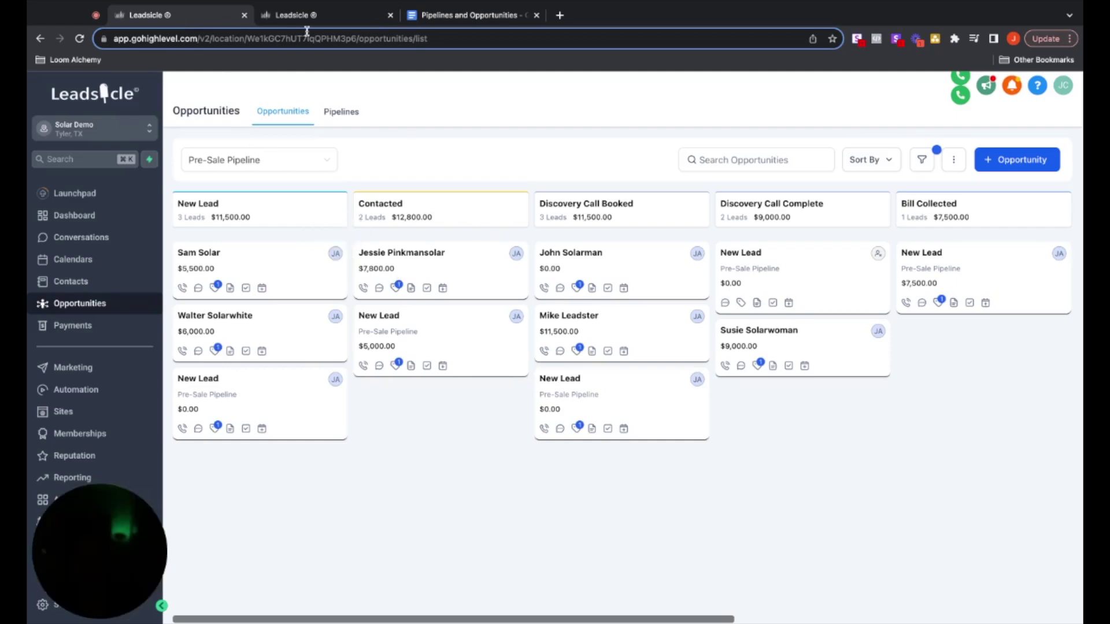
click(303, 16)
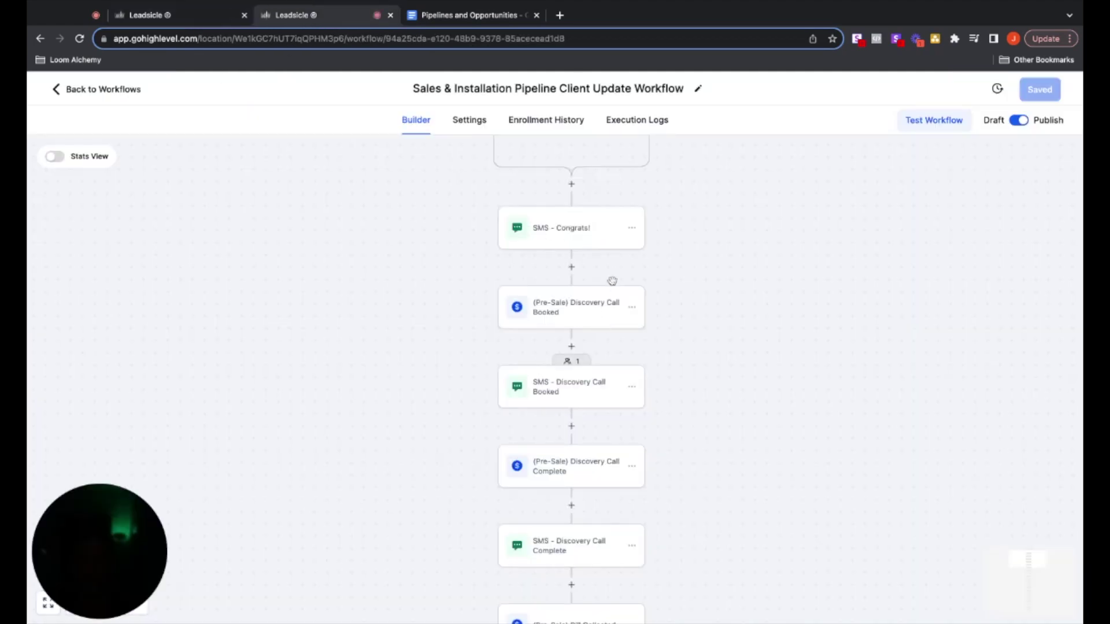
click(180, 16)
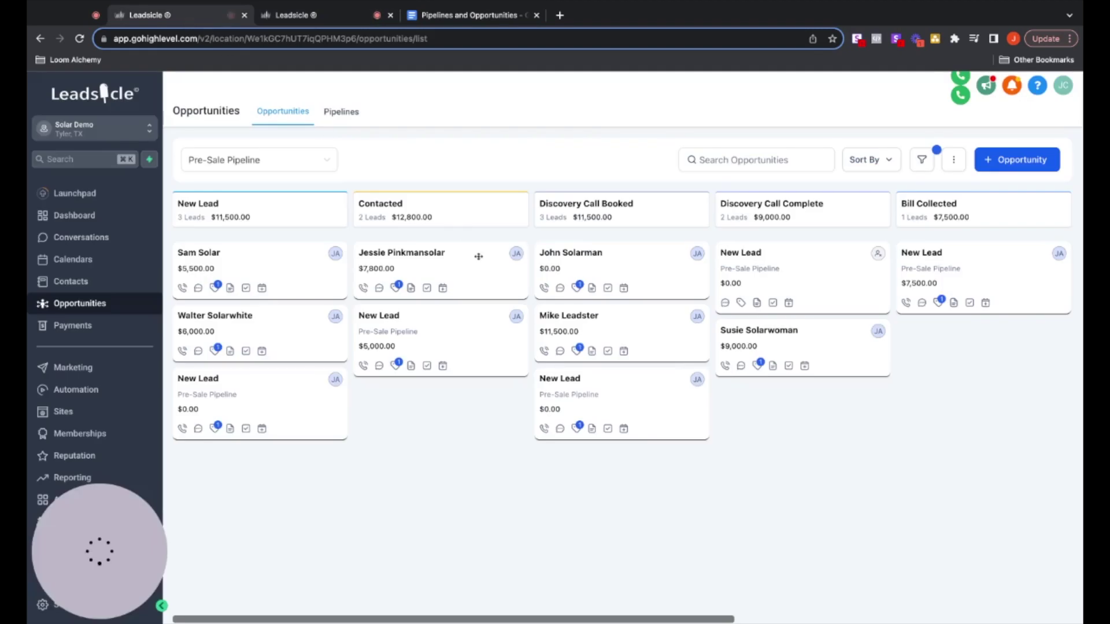
drag(458, 272, 639, 463)
click(334, 24)
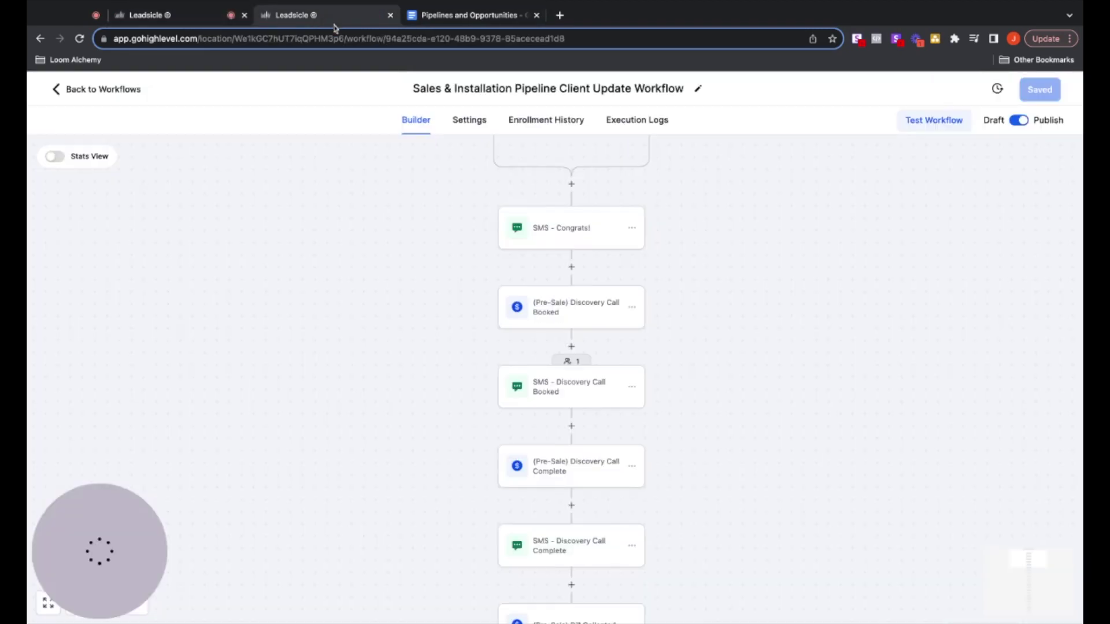
Review the (Pre-Sale) Discovery Call Booked action's pipeline, stage and opportunity settings, and close it without saving
click(578, 321)
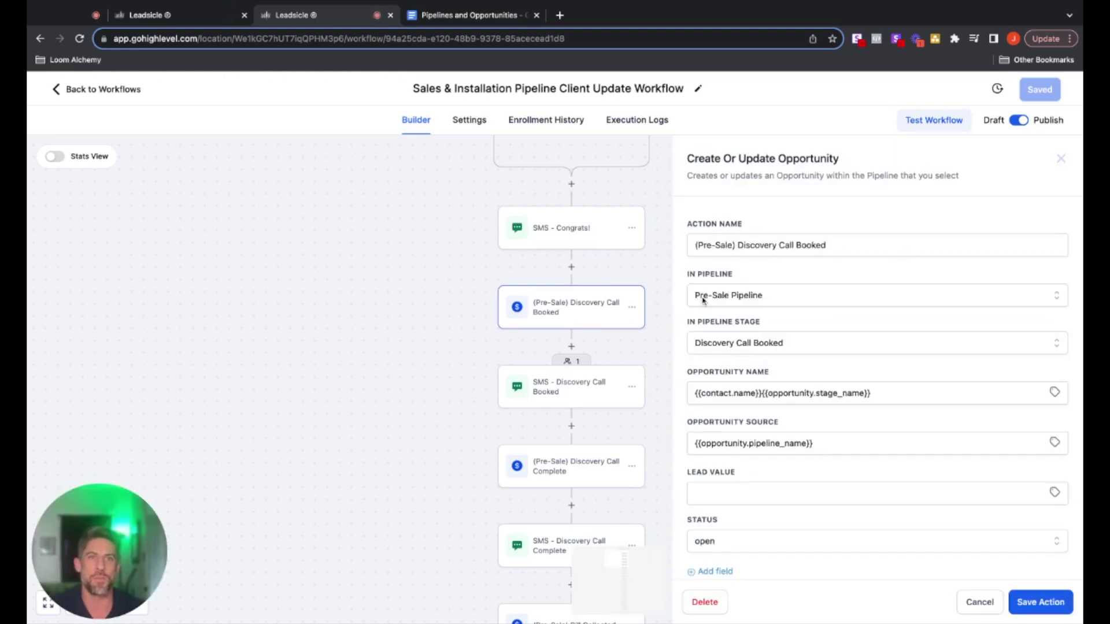
scroll(823, 305, down, 2)
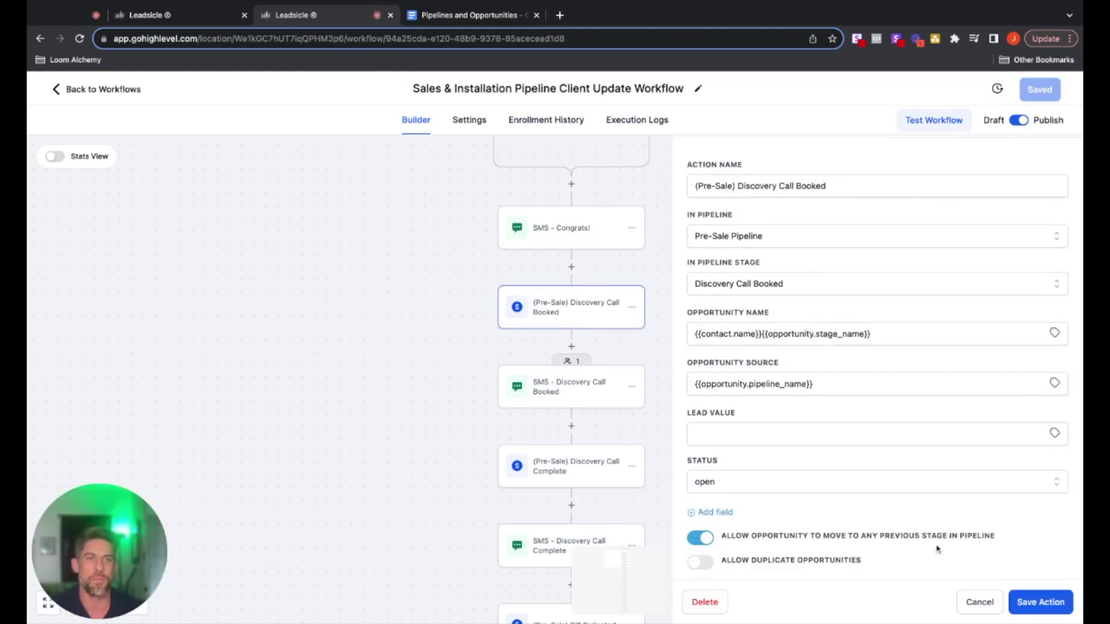
click(979, 602)
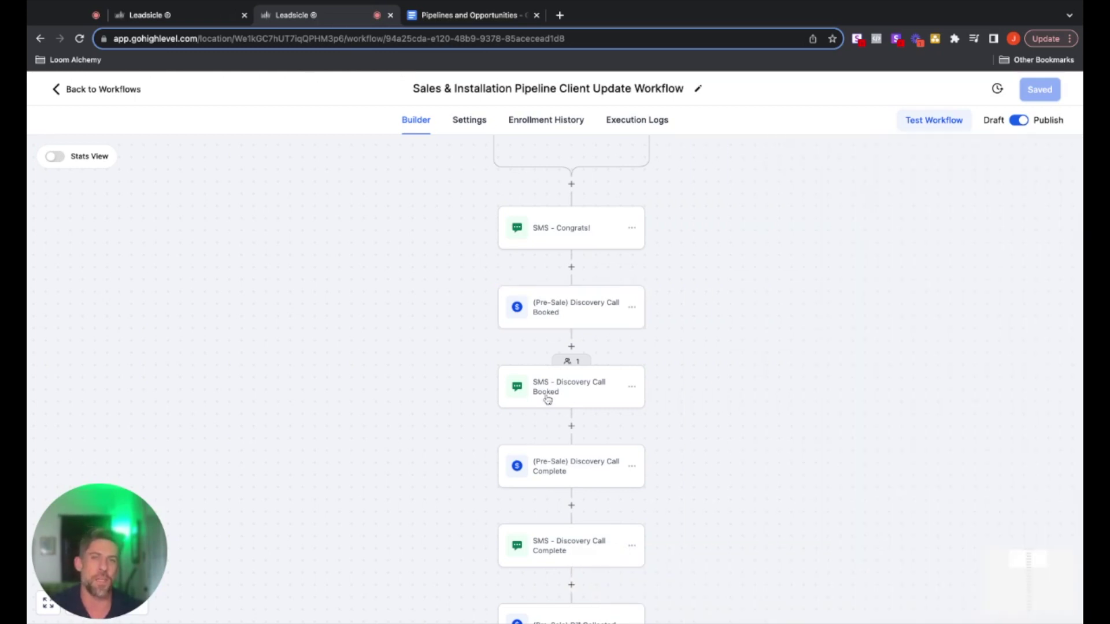
Review the SMS - Discovery Call Booked message, highlighting its opening lines, and close the action without saving
click(547, 399)
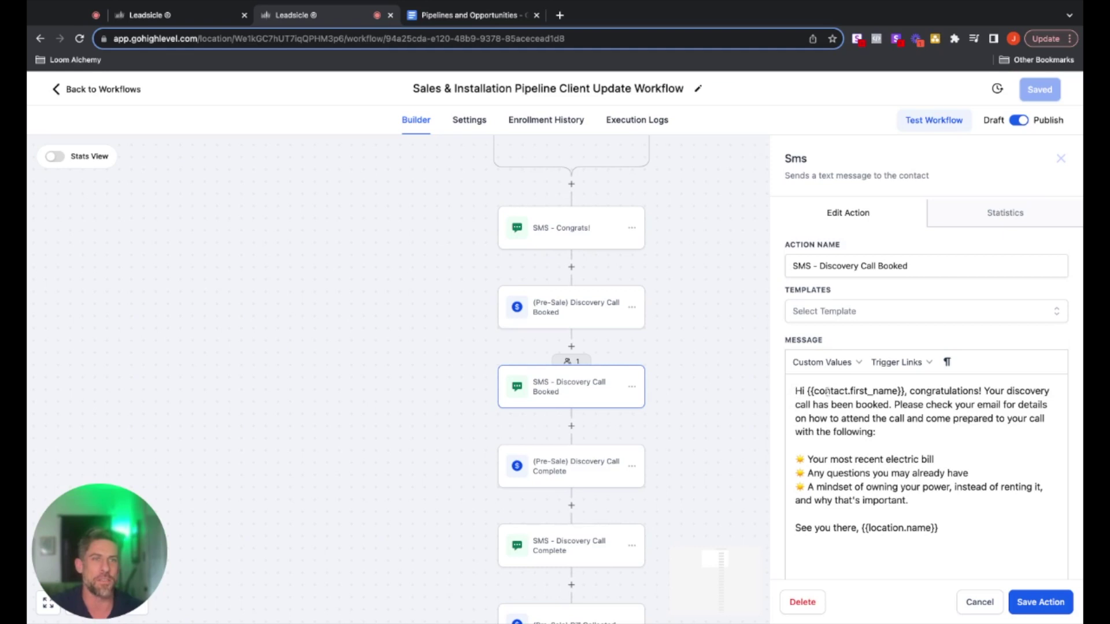
drag(798, 391, 995, 418)
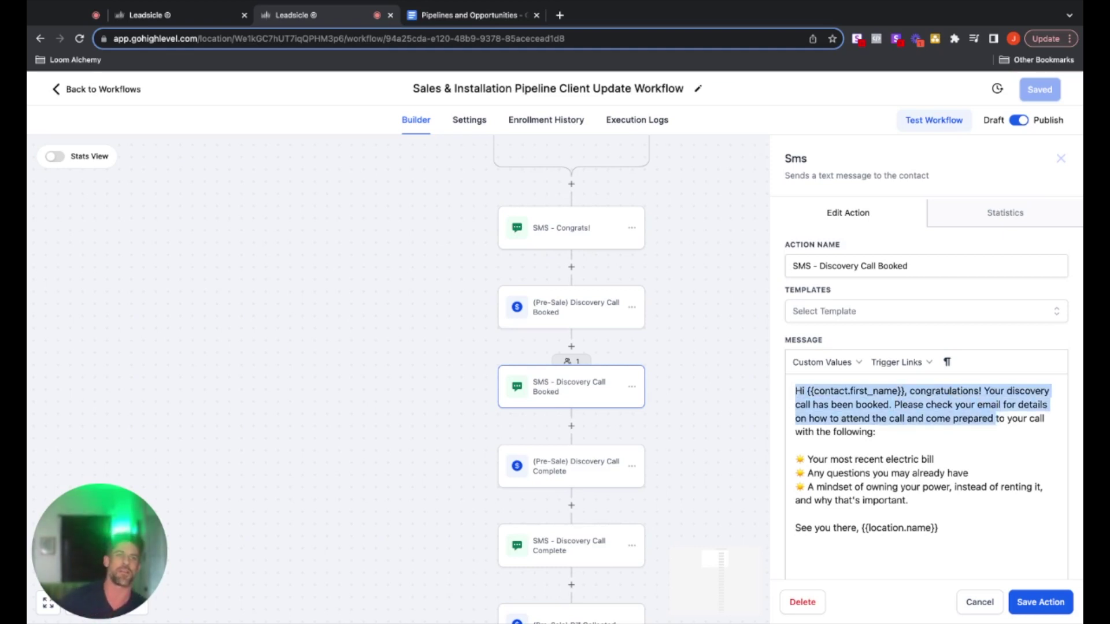
click(976, 603)
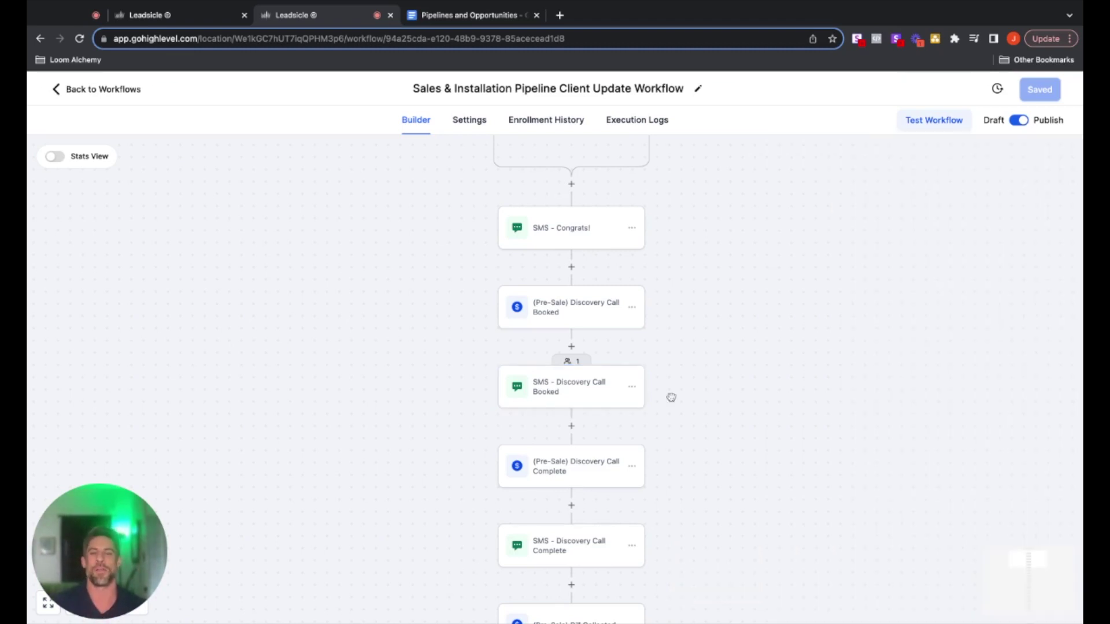
On the Opportunities board, move the $9,000 opportunity from Discovery Call Complete to Bill Collected in the Pre-Sale Pipeline
click(178, 19)
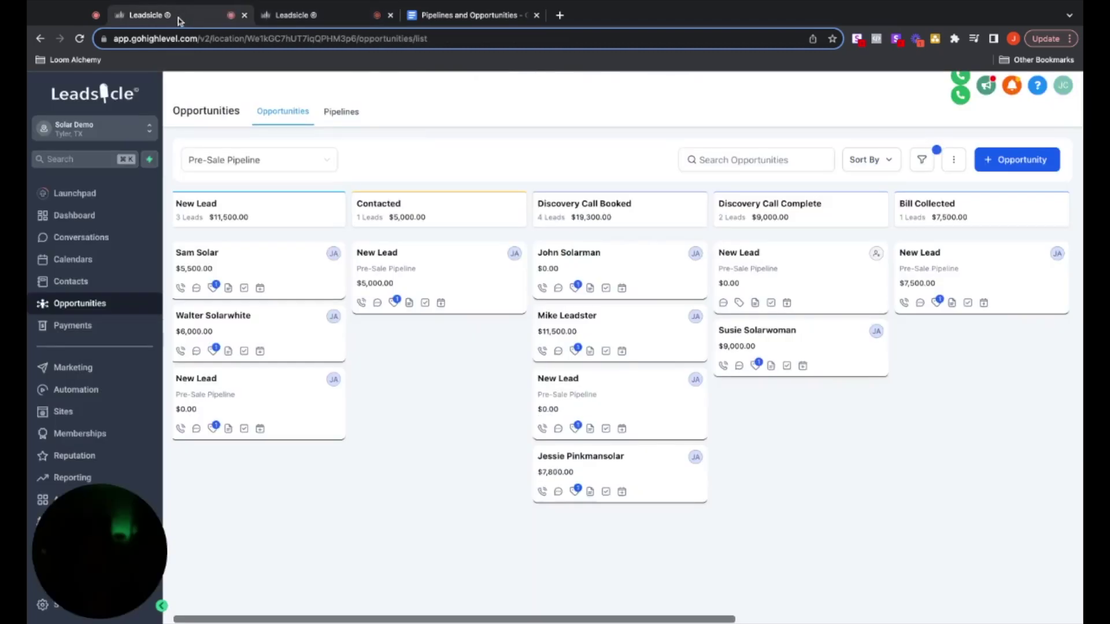
scroll(872, 258, right, 3)
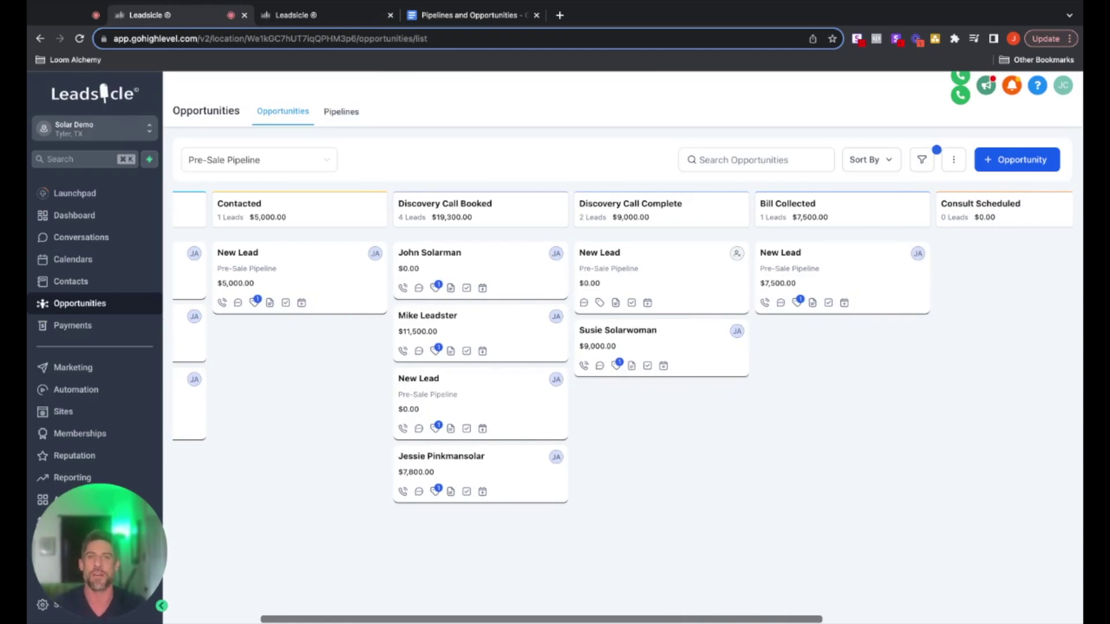
scroll(495, 318, right, 2)
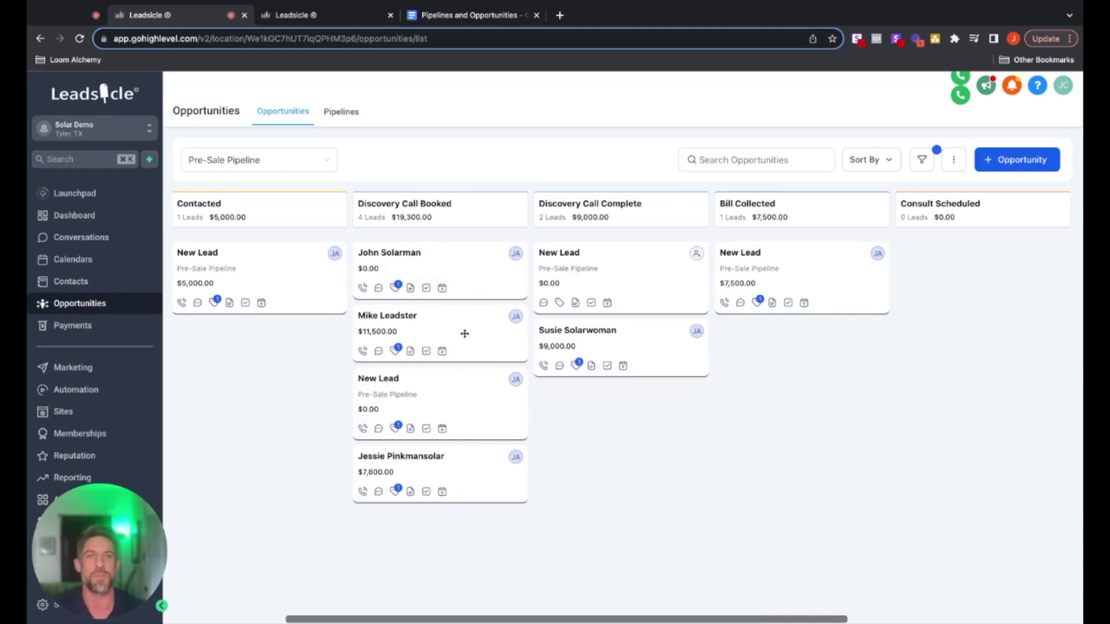
drag(581, 333, 771, 331)
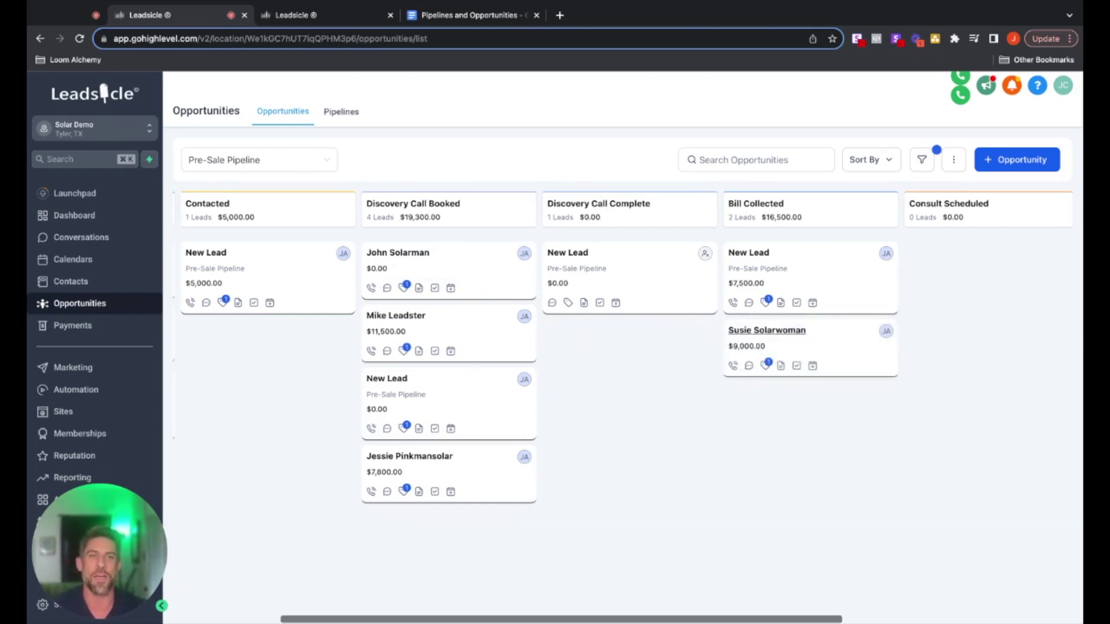
Move the $7,500 New Lead opportunity from Bill Collected to Consult Complete, and on to Contract Signed
scroll(766, 330, right, 6)
drag(451, 287, 838, 268)
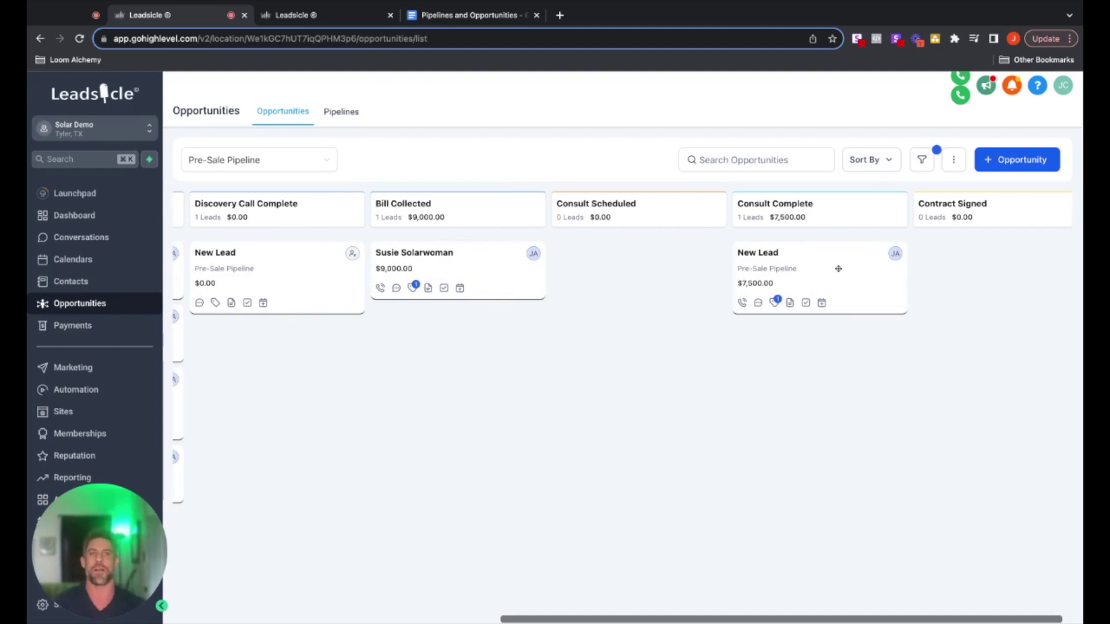
drag(815, 275, 979, 264)
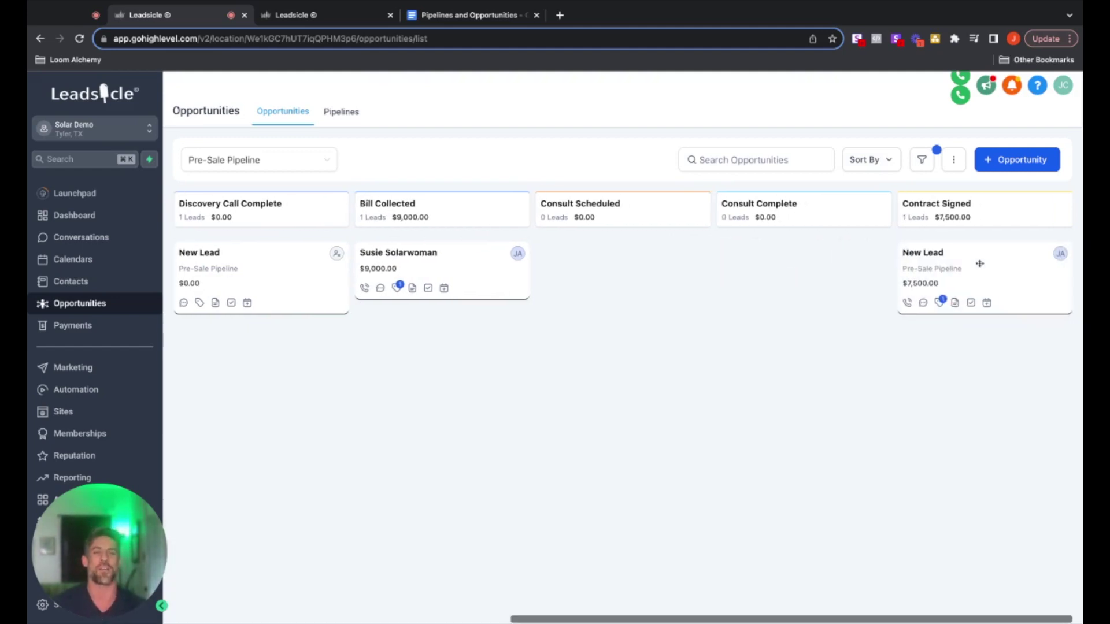